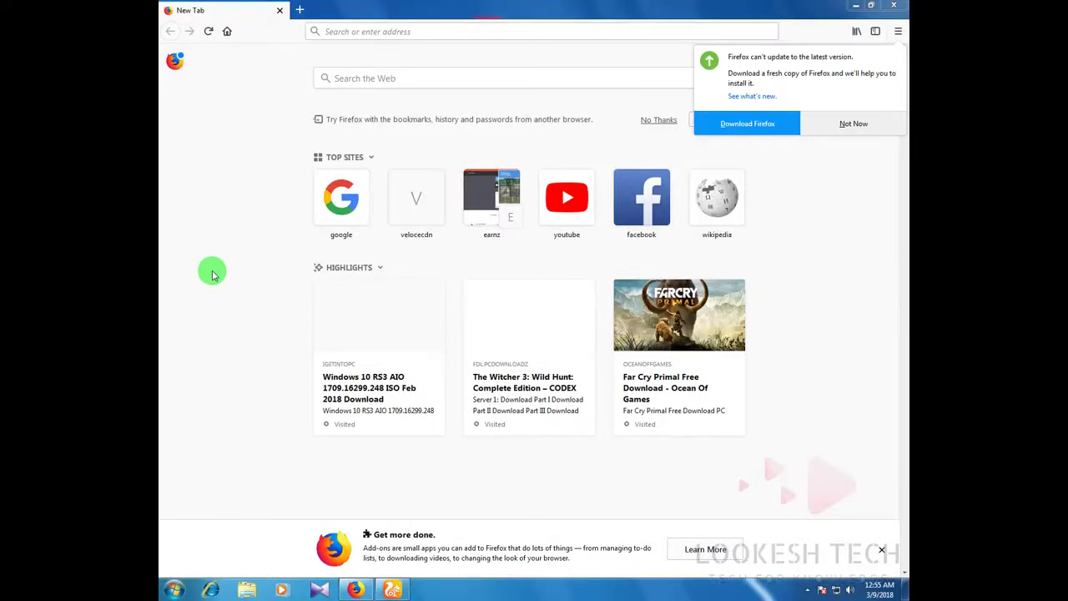
- Dismiss the Firefox can't-update notice with 'Not Now'
left_click(822, 125)
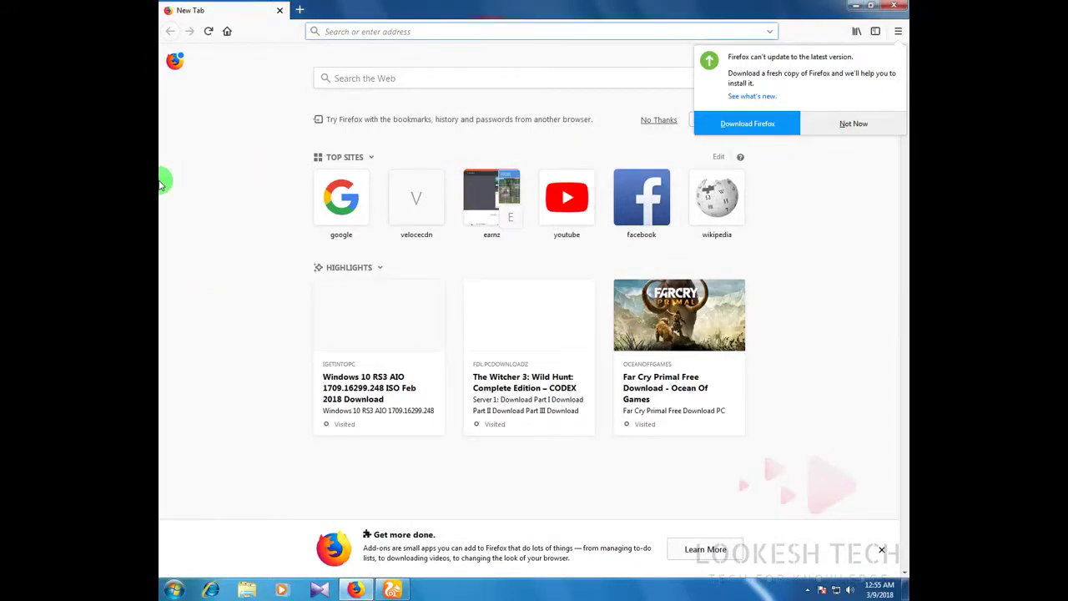
left_click(860, 123)
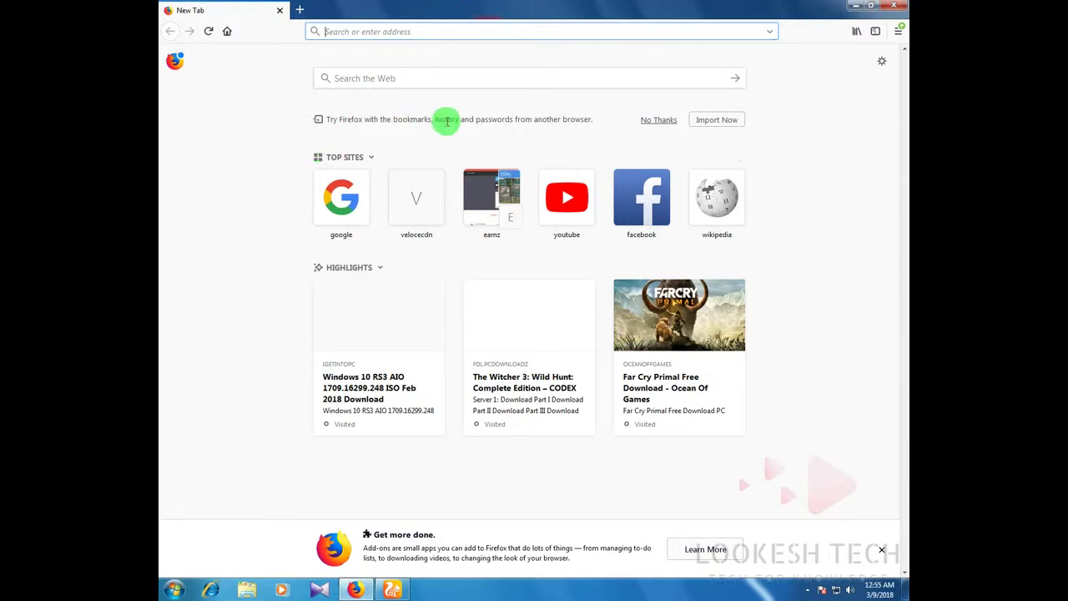
- Search Google for 'wonder woman'
left_click(390, 78)
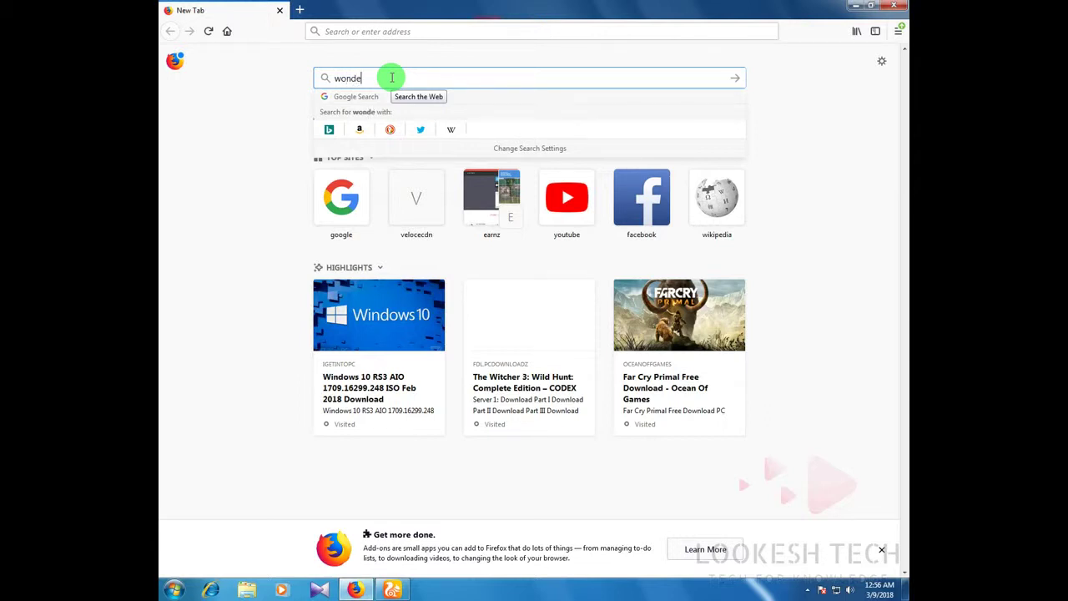
type("woman")
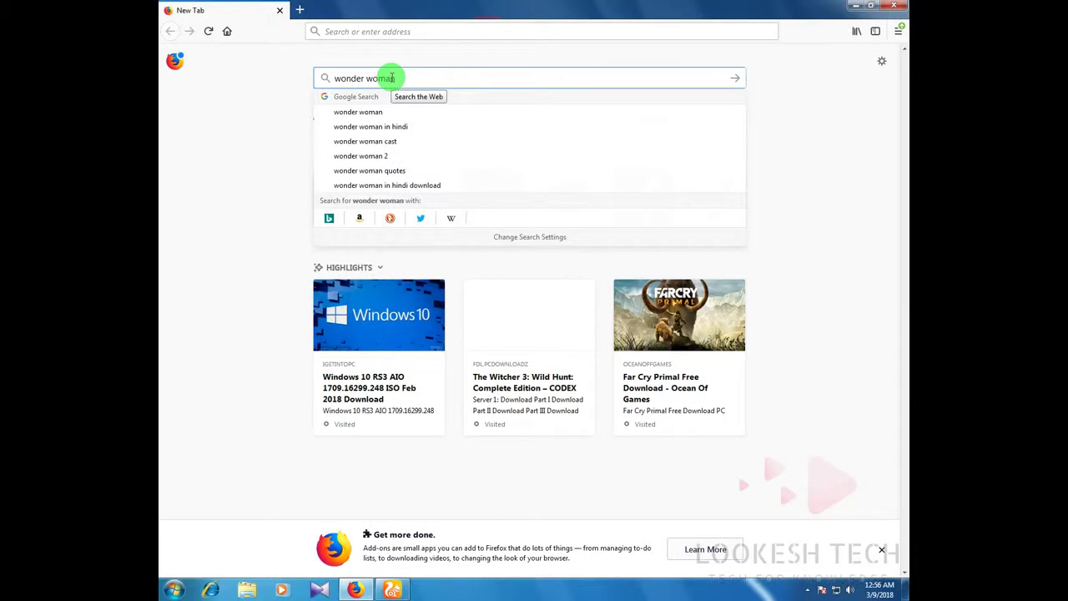
key("Return")
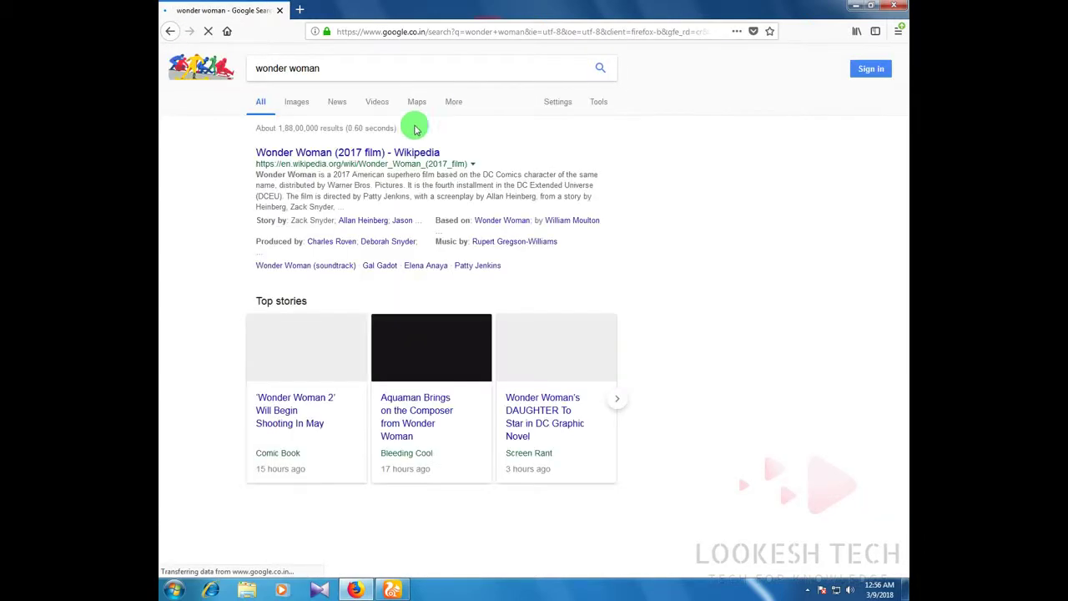
- Refine the query to 'wonder woman subtitle' and open the Wonder Woman YIFY subtitles result
double_click(348, 66)
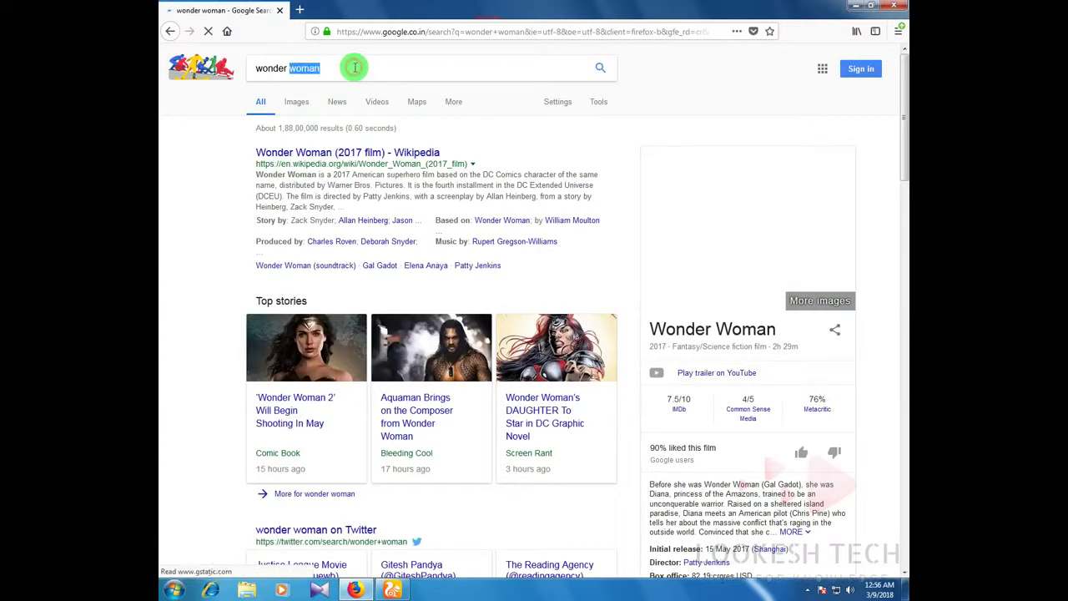
left_click(355, 66)
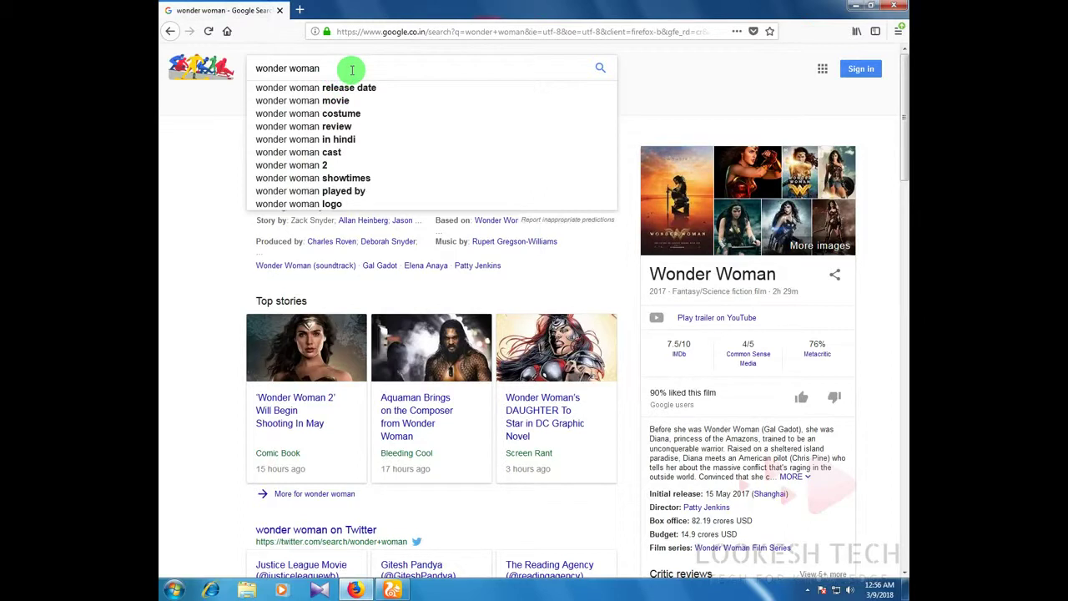
type("subtitle")
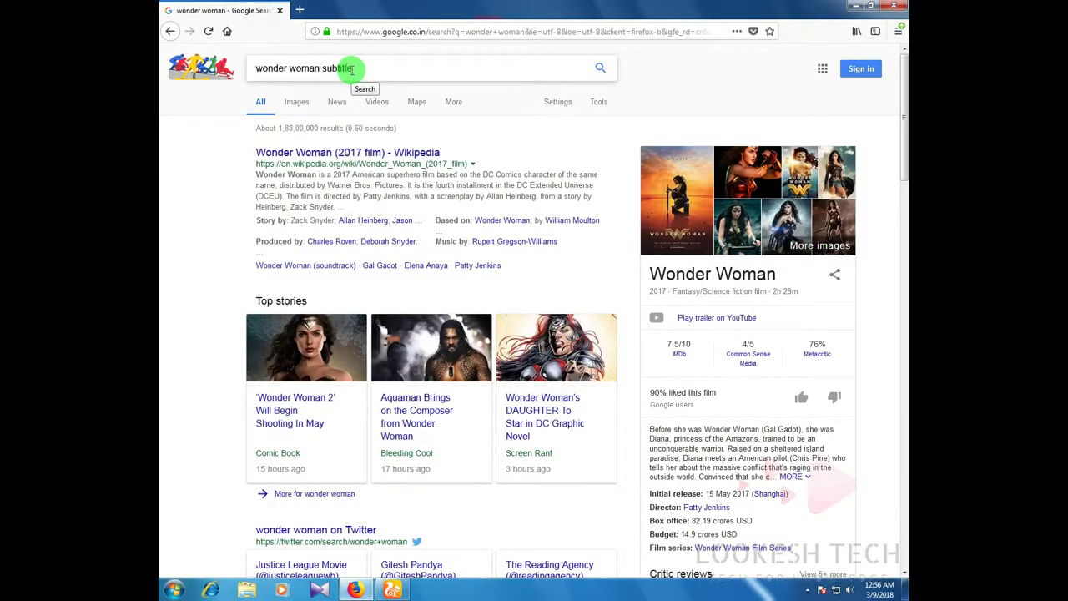
key("Return")
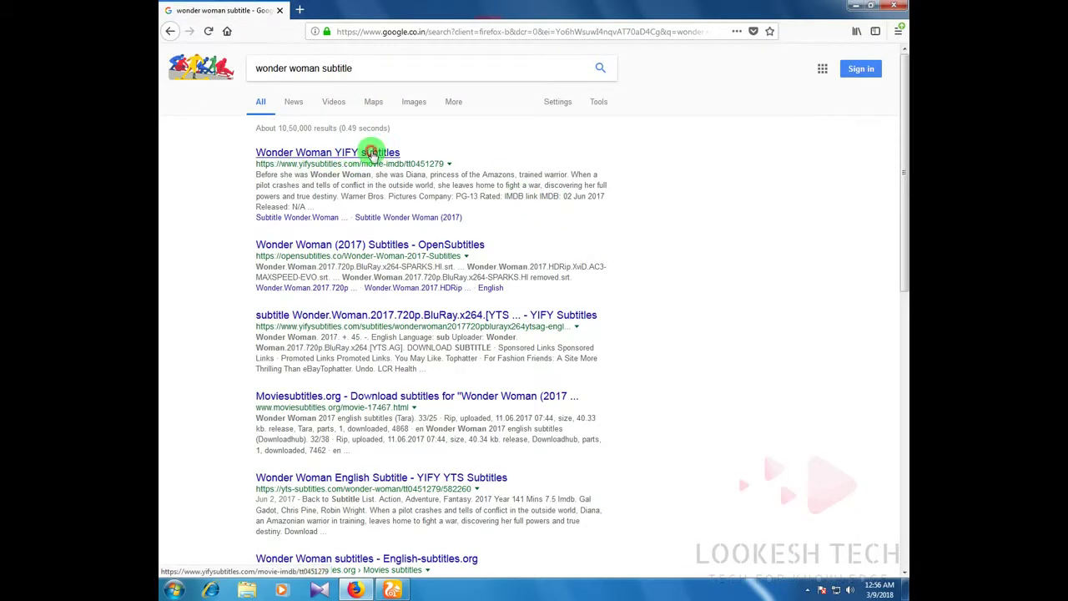
left_click(372, 153)
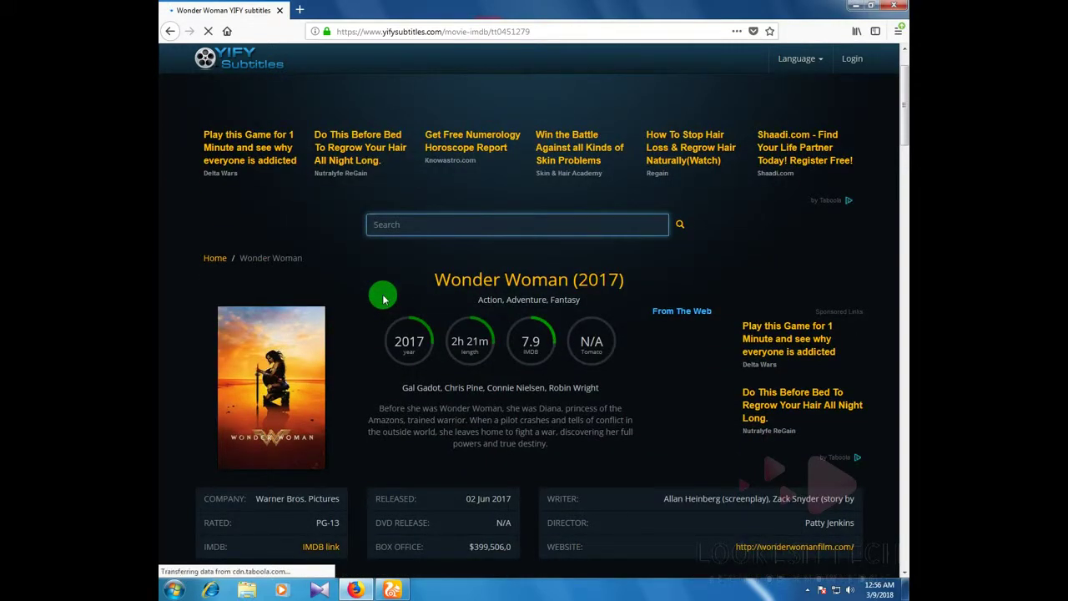
- Scroll the Wonder Woman (2017) subtitle list to the English BRRip RARBG entry
scroll(383, 299, "down", 2)
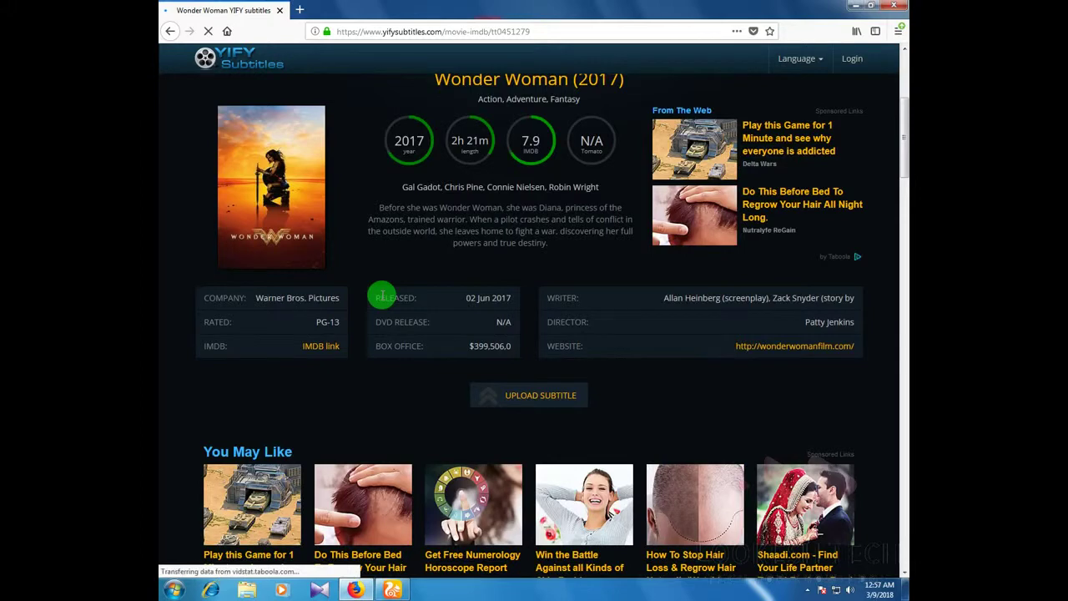
scroll(382, 298, "down", 3)
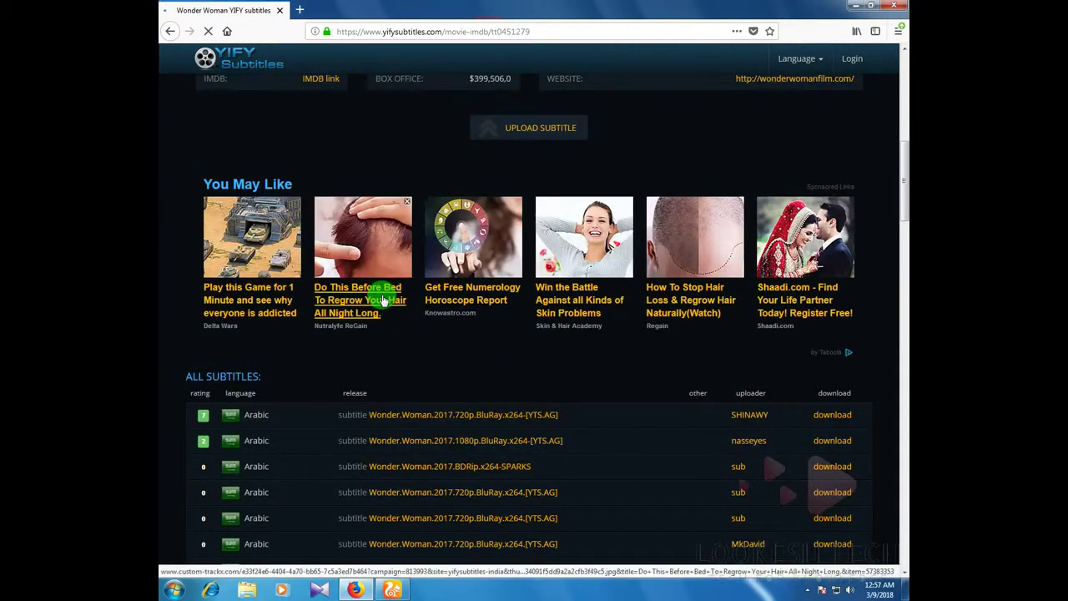
scroll(382, 299, "down", 2)
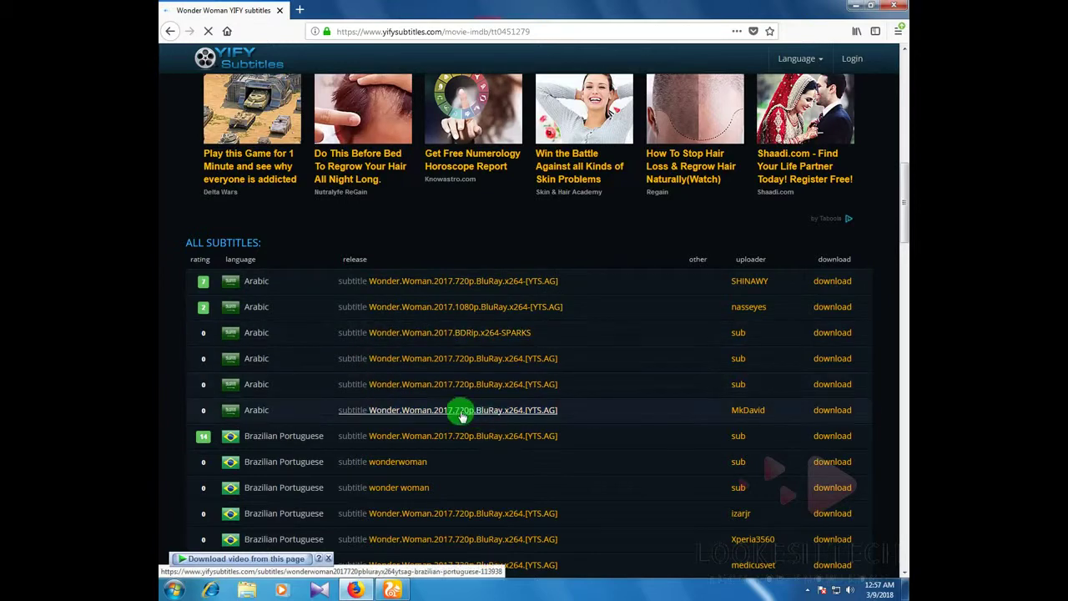
scroll(459, 413, "down", 1)
scroll(460, 413, "down", 4)
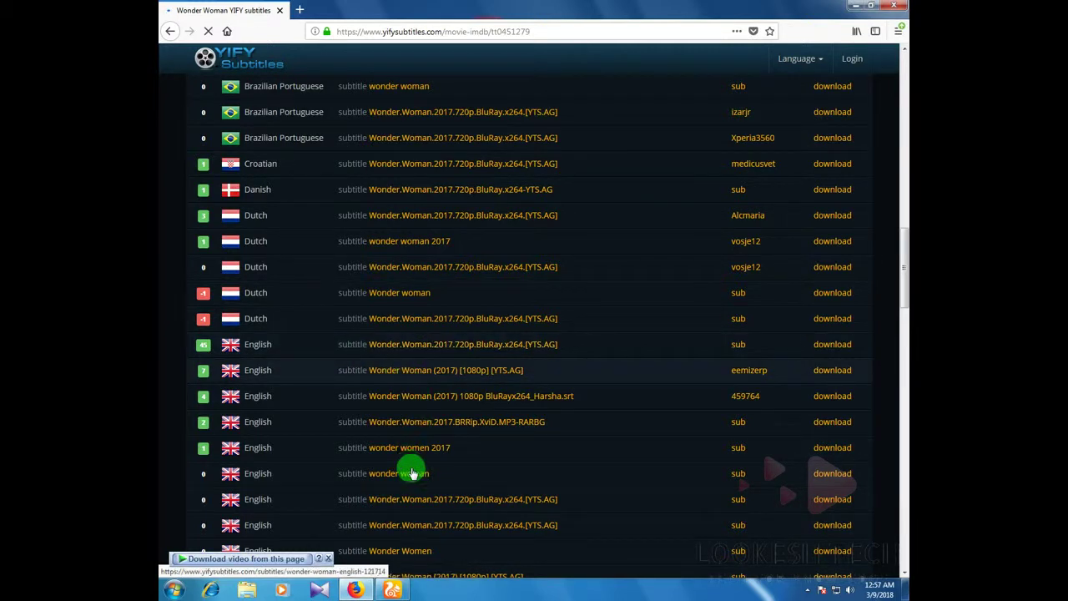
scroll(419, 441, "down", 4)
scroll(417, 434, "up", 3)
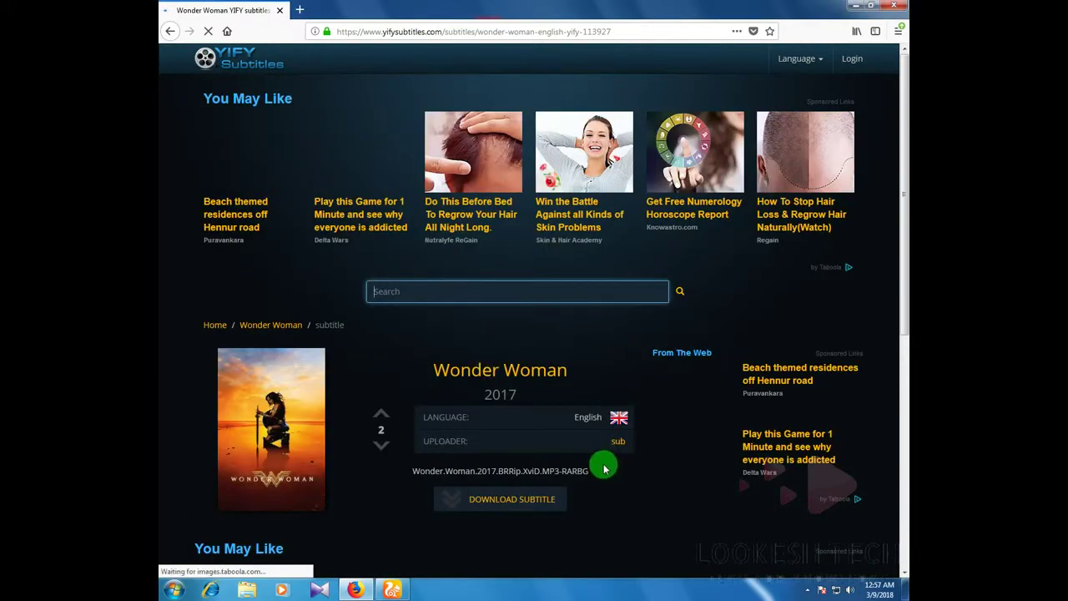
- Download the English subtitle zip through IDM and open the downloaded archive
left_click(526, 302)
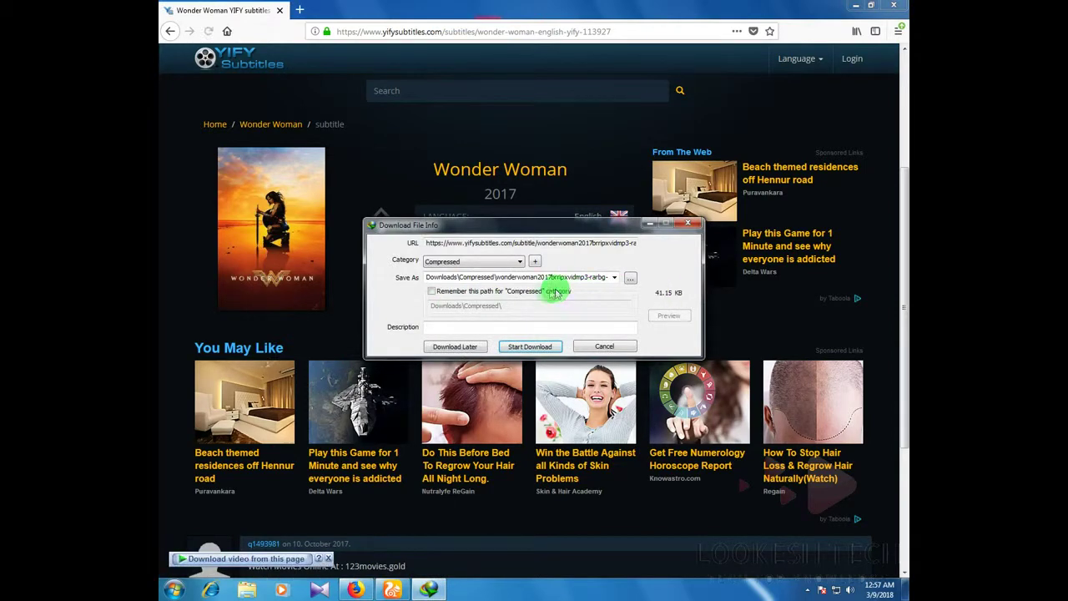
left_click(538, 345)
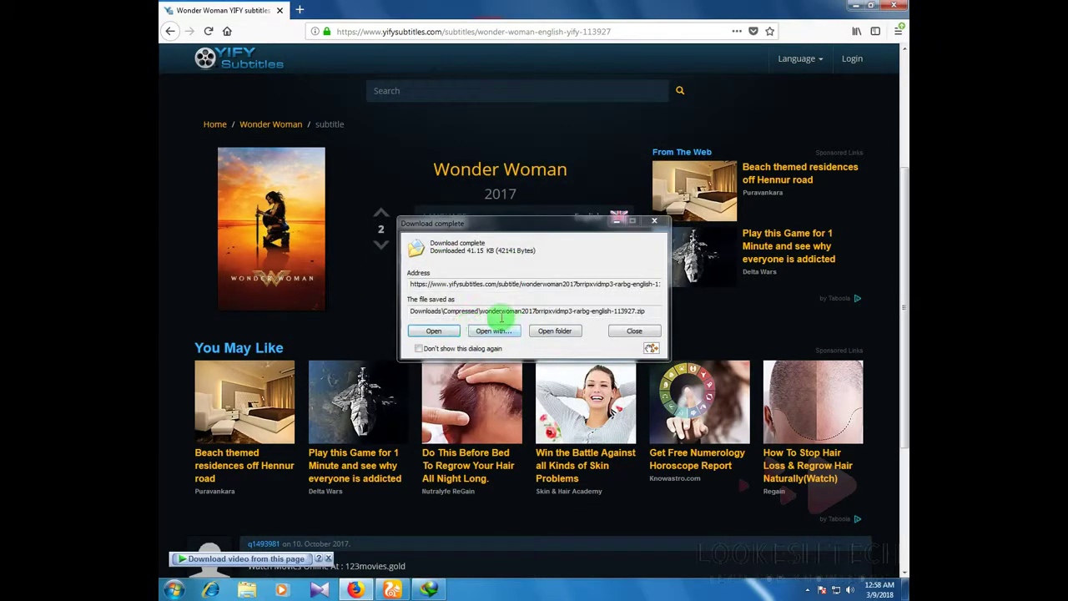
left_click(452, 332)
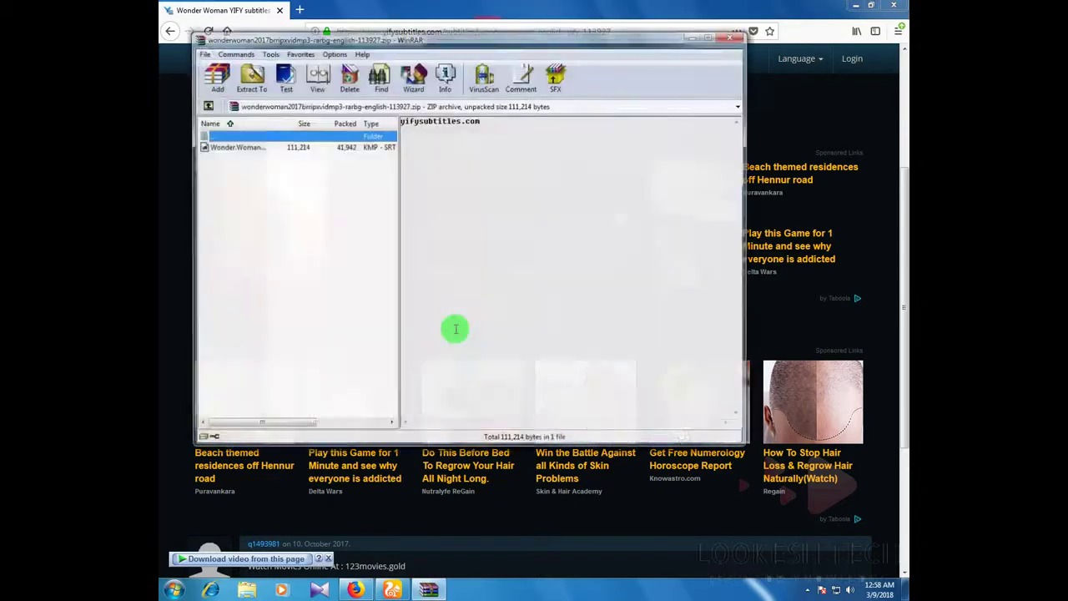
- Extract the Wonder.Woman SRT file to the Desktop and close WinRAR
left_click(250, 147)
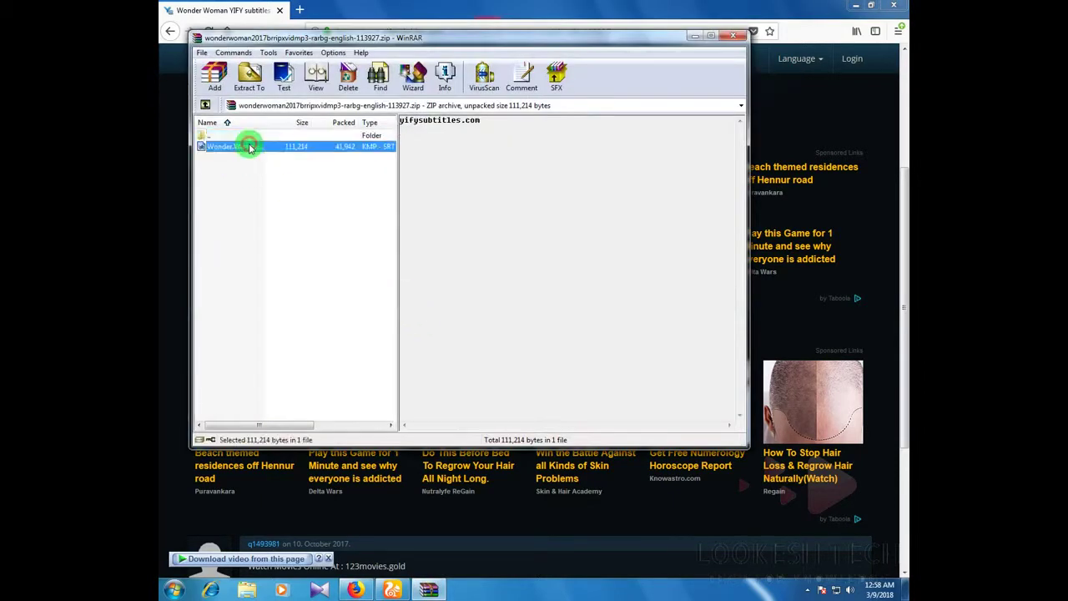
left_click(249, 75)
left_click(488, 177)
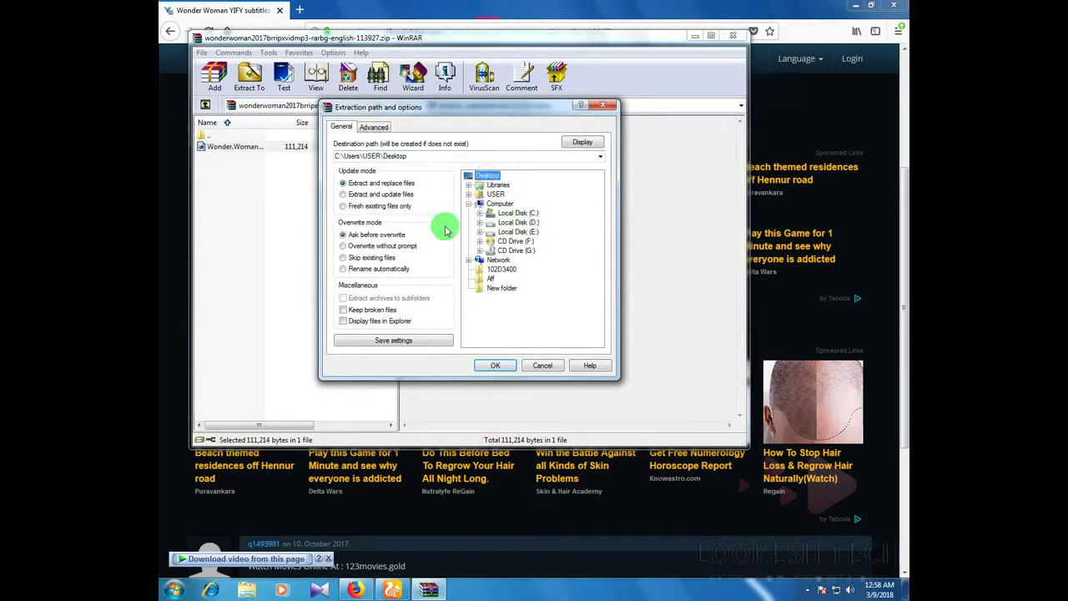
left_click(499, 366)
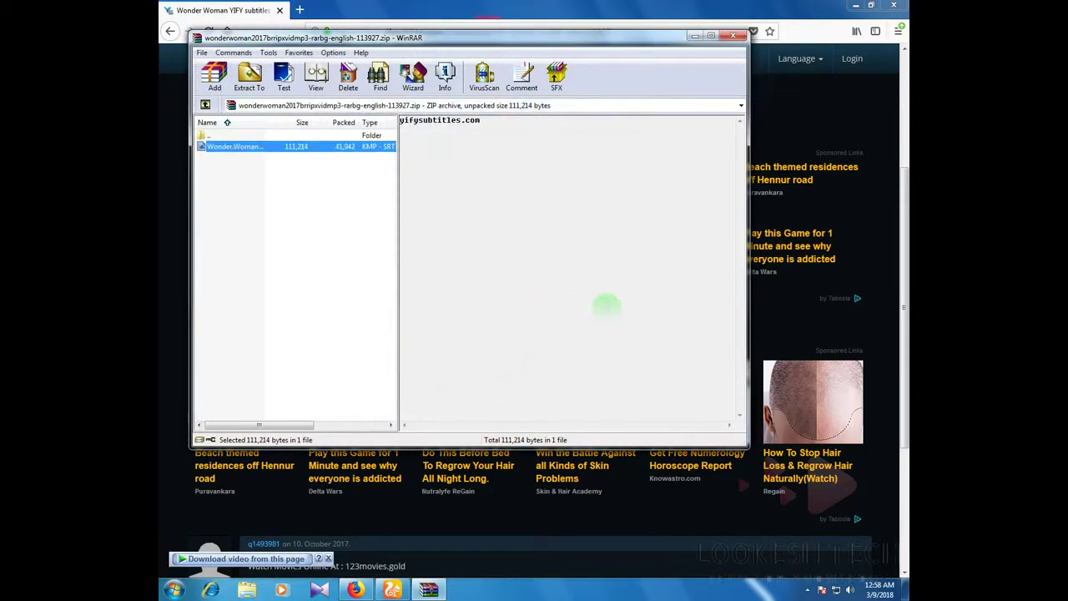
left_click(731, 38)
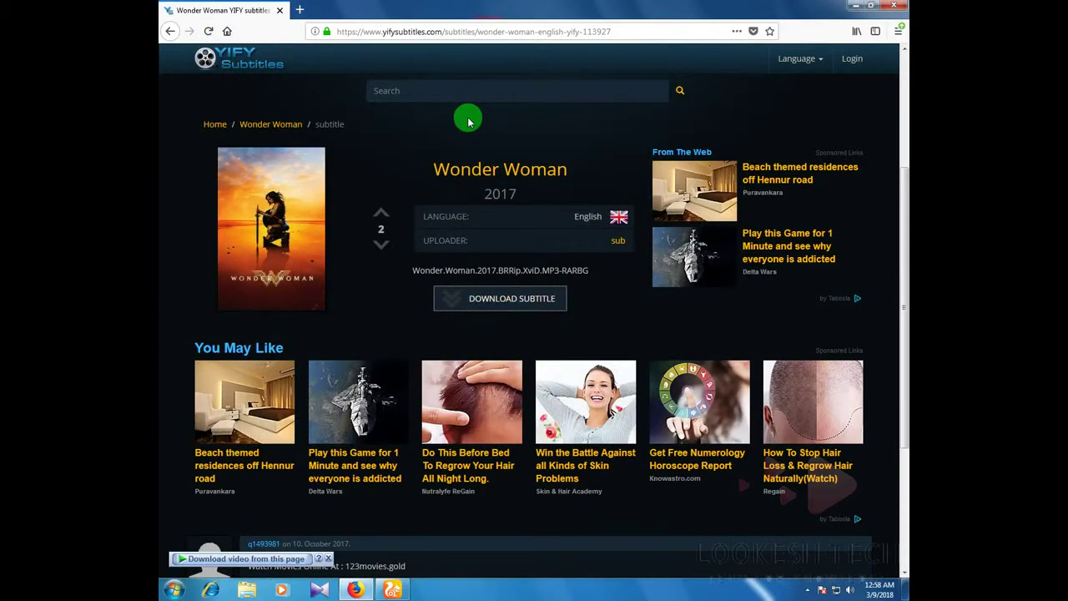
- Open a new tab and close the YIFY subtitles tab
left_click(299, 9)
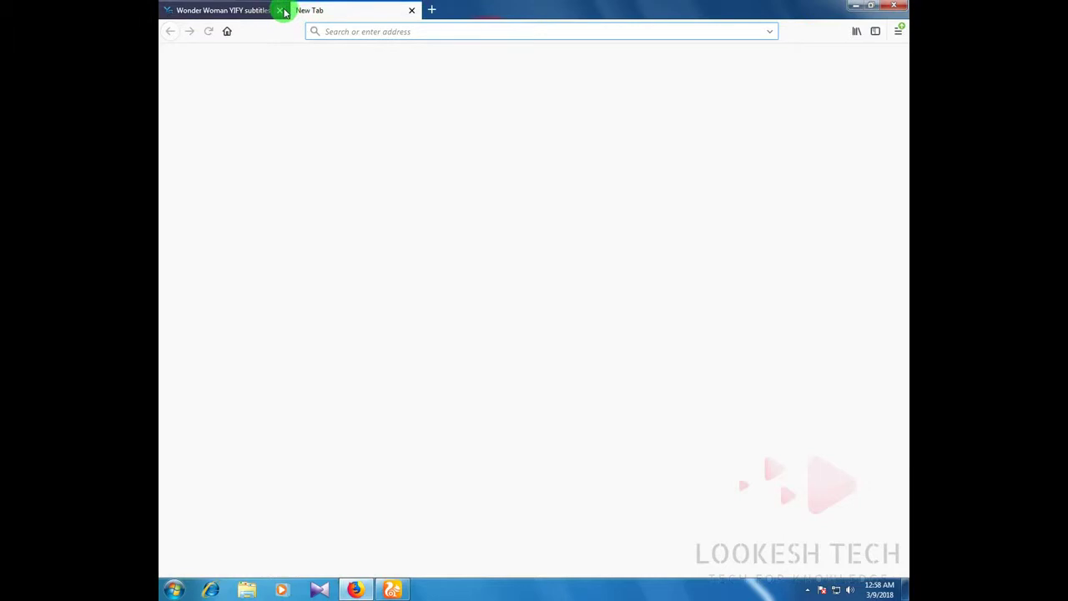
left_click(281, 10)
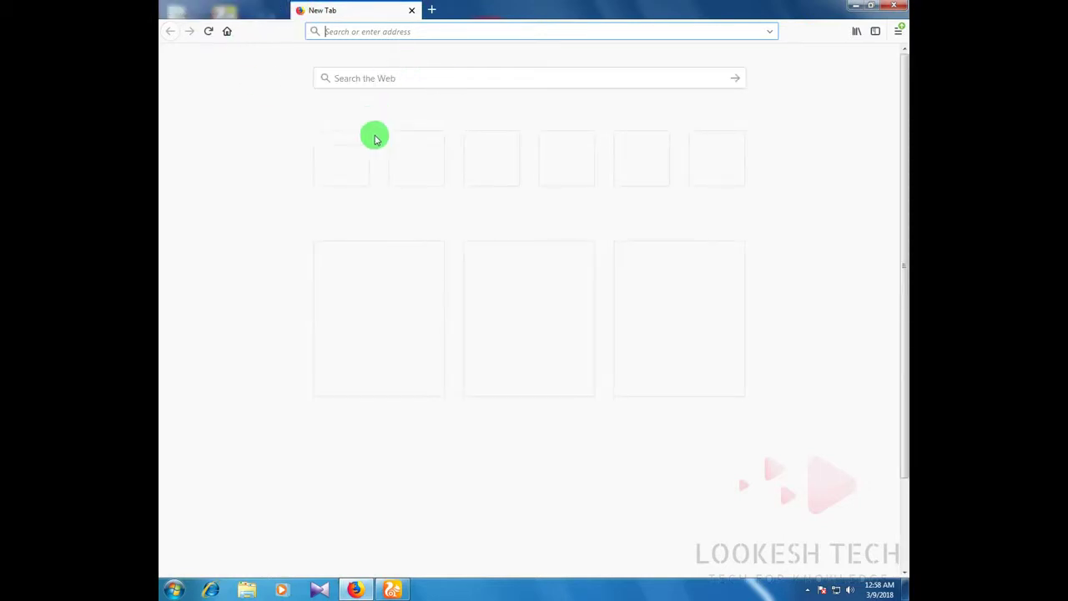
left_click(251, 180)
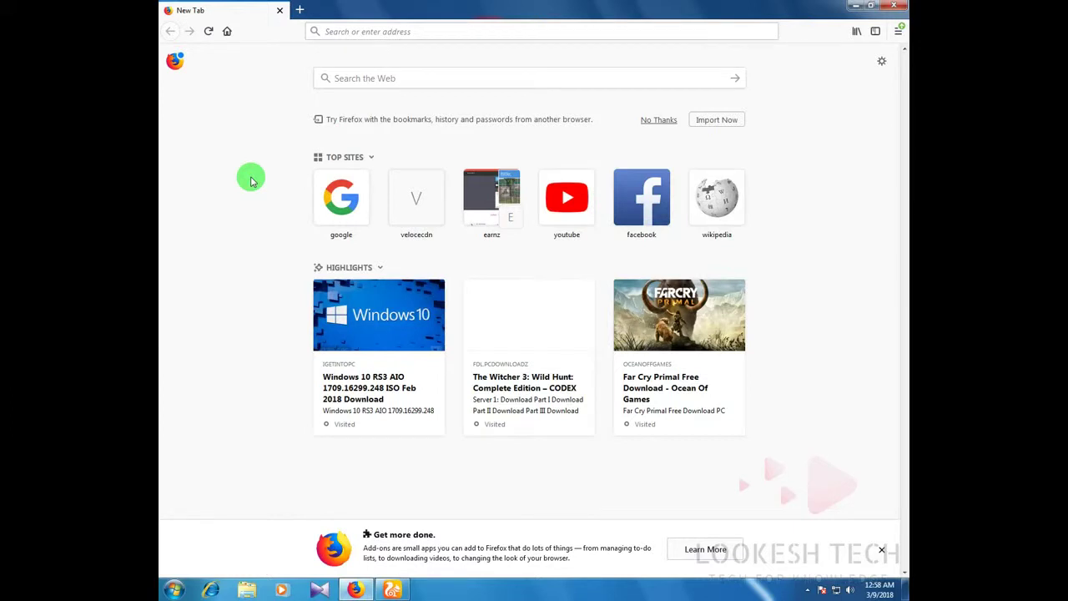
left_click(252, 190)
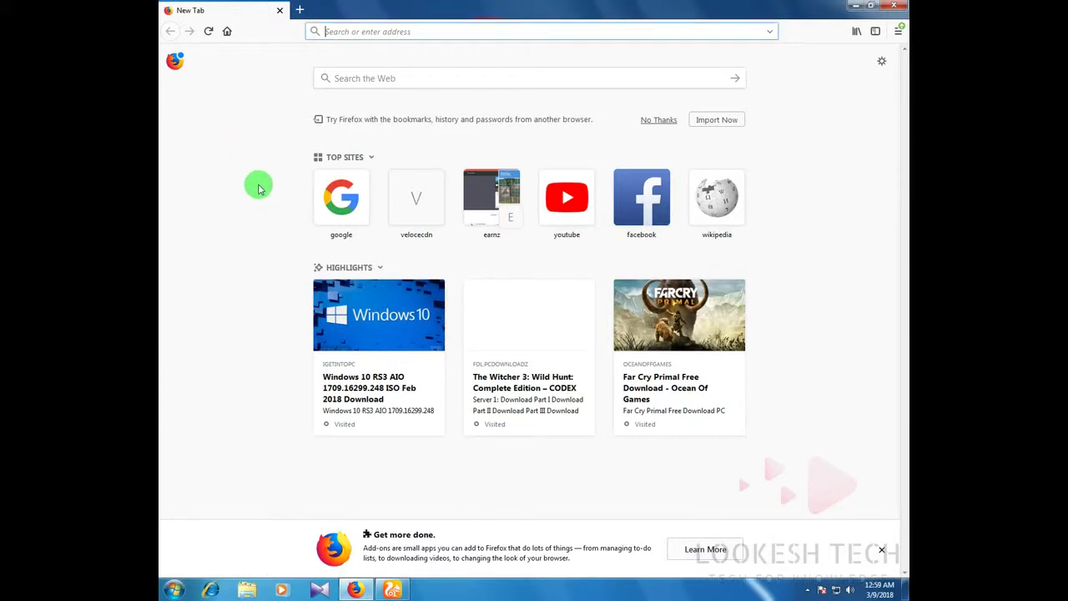
- Search for 'subtitle translator' and open the syedgakbar.com Subtitles Translator result
left_click(390, 76)
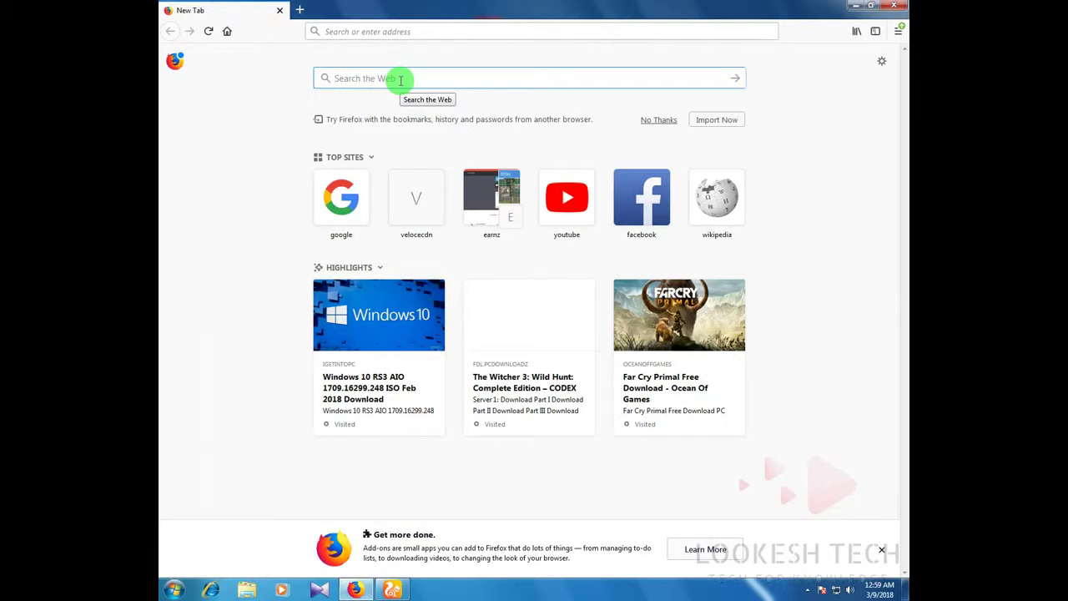
type("subtitle")
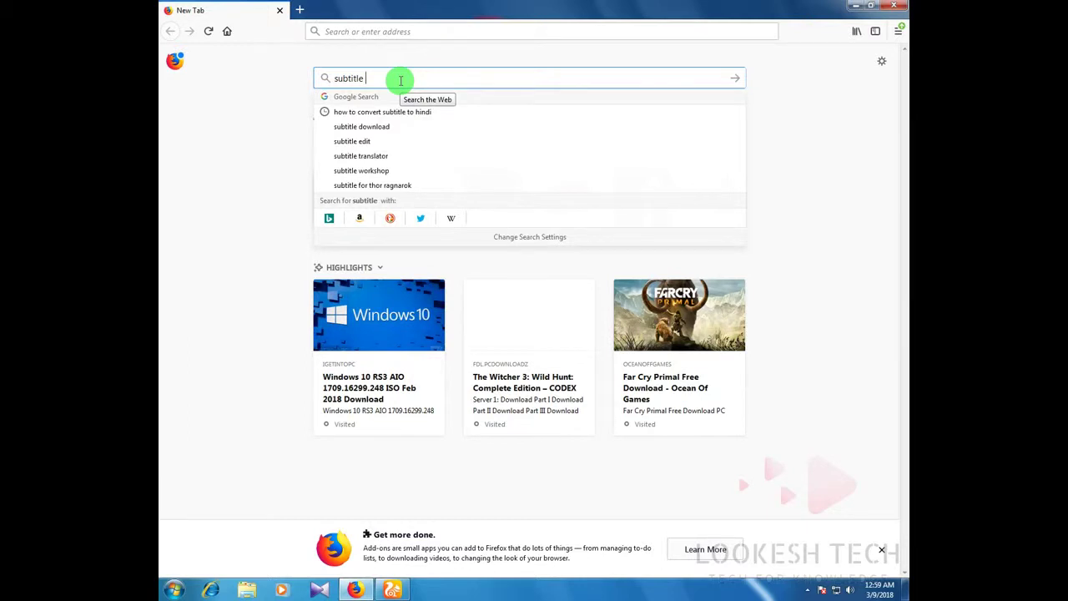
left_click(386, 157)
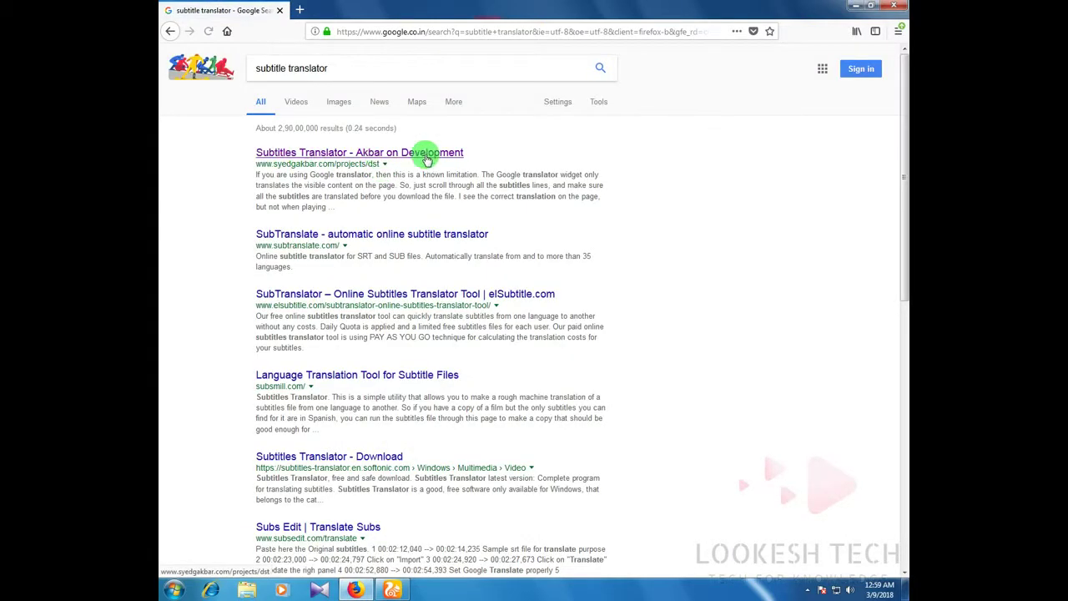
left_click_drag(263, 165, 390, 163)
left_click(500, 143)
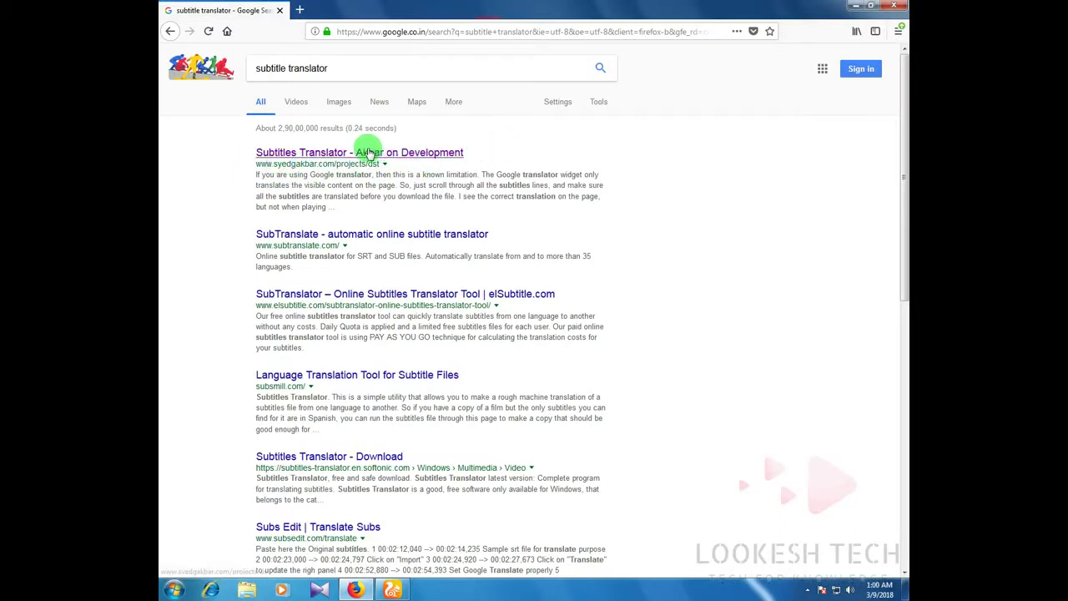
left_click(378, 153)
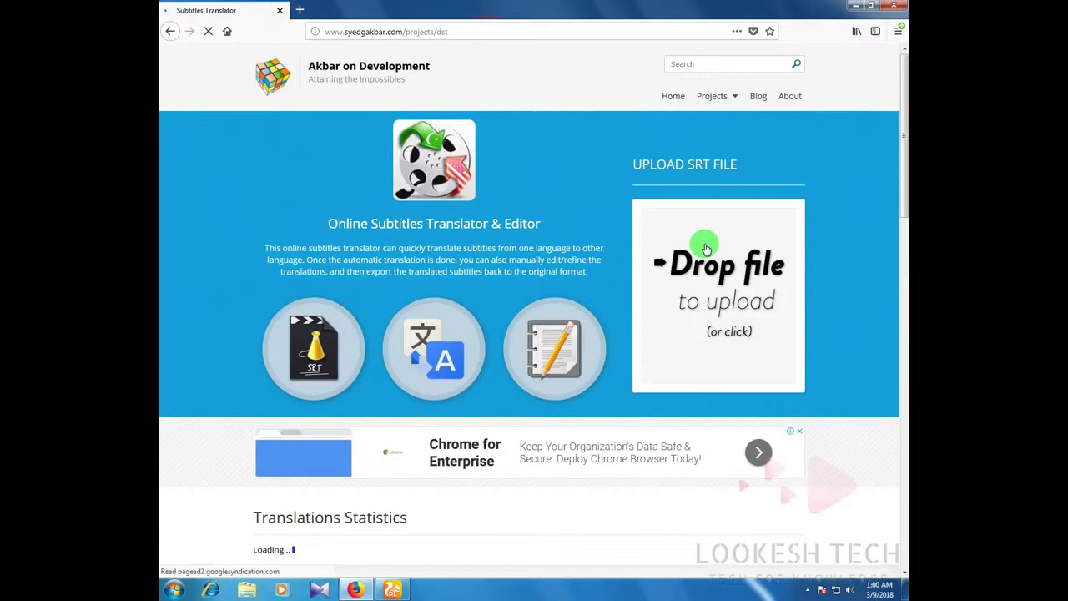
- Upload the Wonder.Woman.2017 RARBG .srt file from the Desktop into Subtitles Translator
scroll(713, 248, "down", 3)
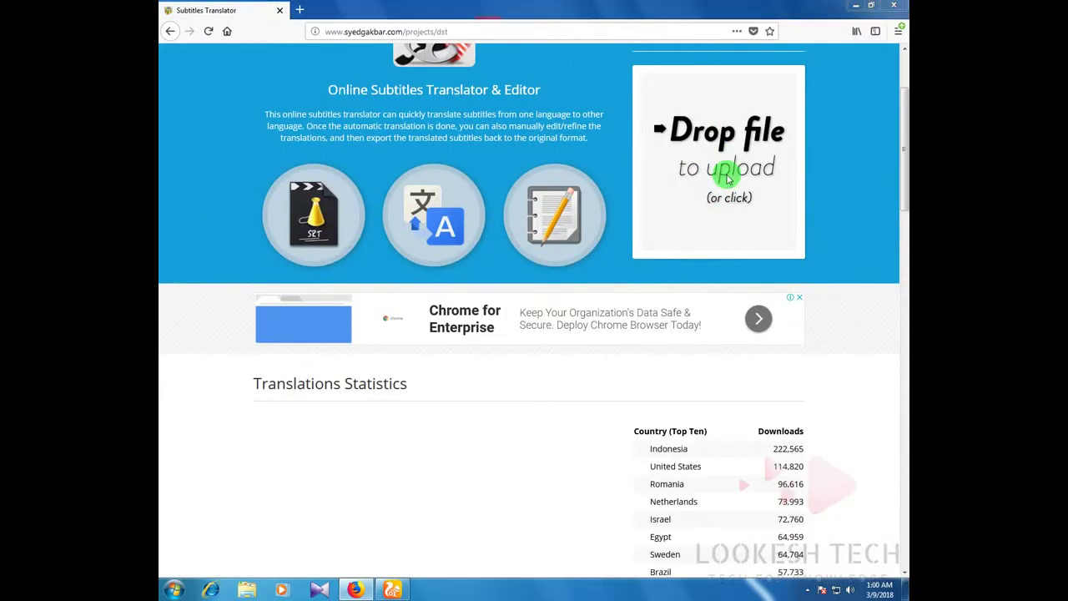
left_click(726, 177)
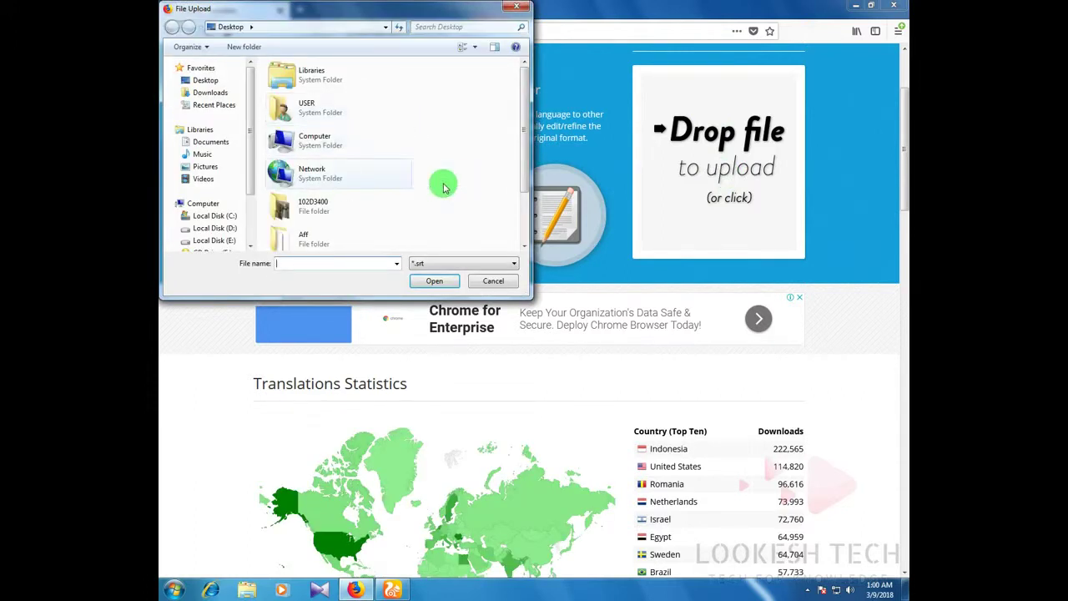
left_click(351, 206)
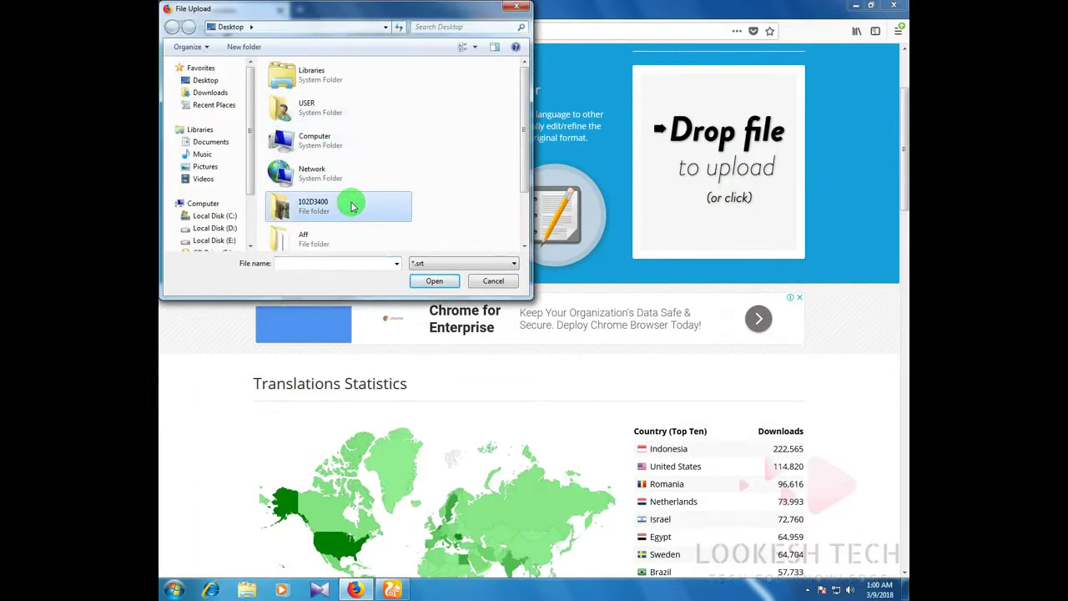
key("Down")
key("Down")
key("Down")
left_click(356, 245)
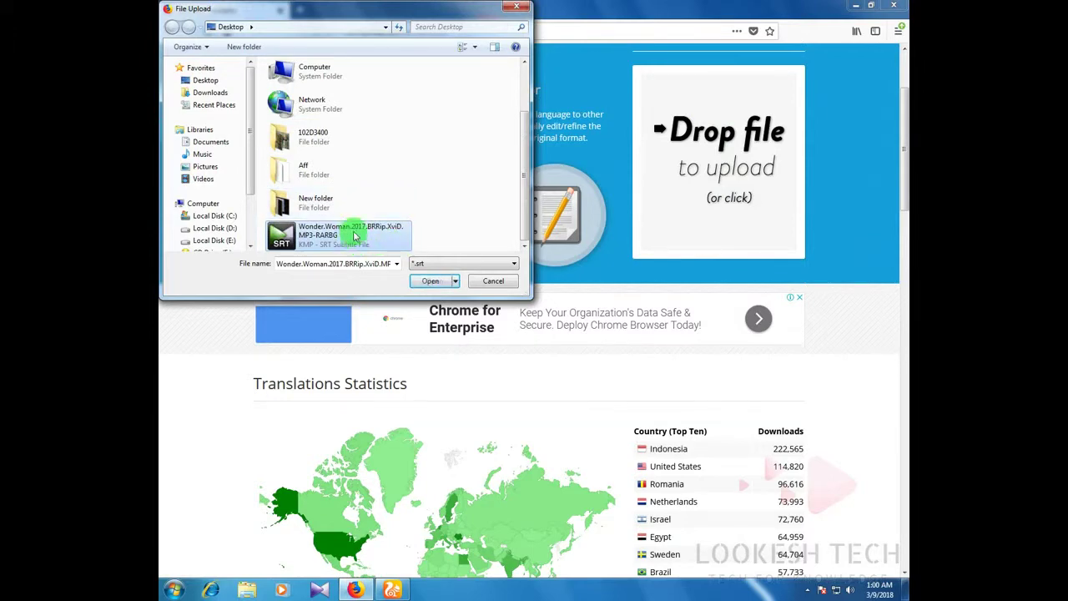
left_click(429, 281)
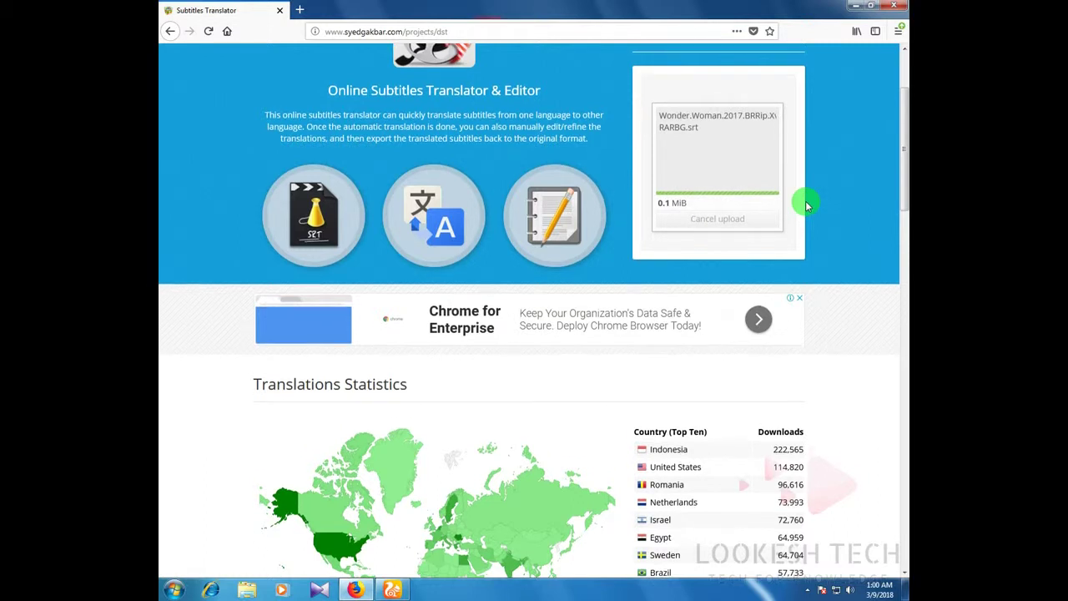
scroll(858, 238, "up", 2)
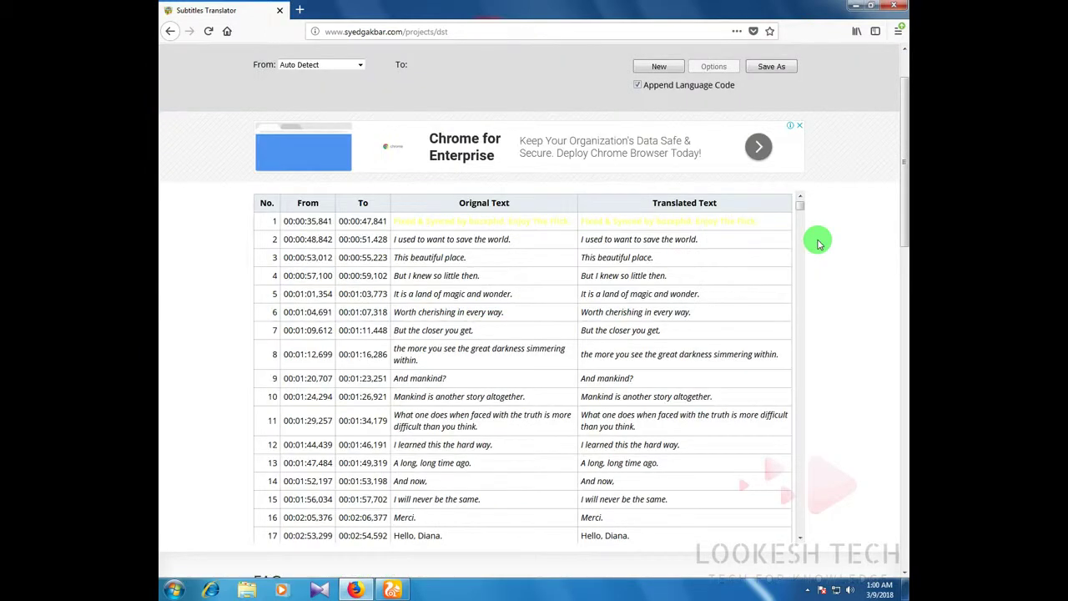
- Pick Hindi from the To: target-language list
scroll(818, 242, "up", 2)
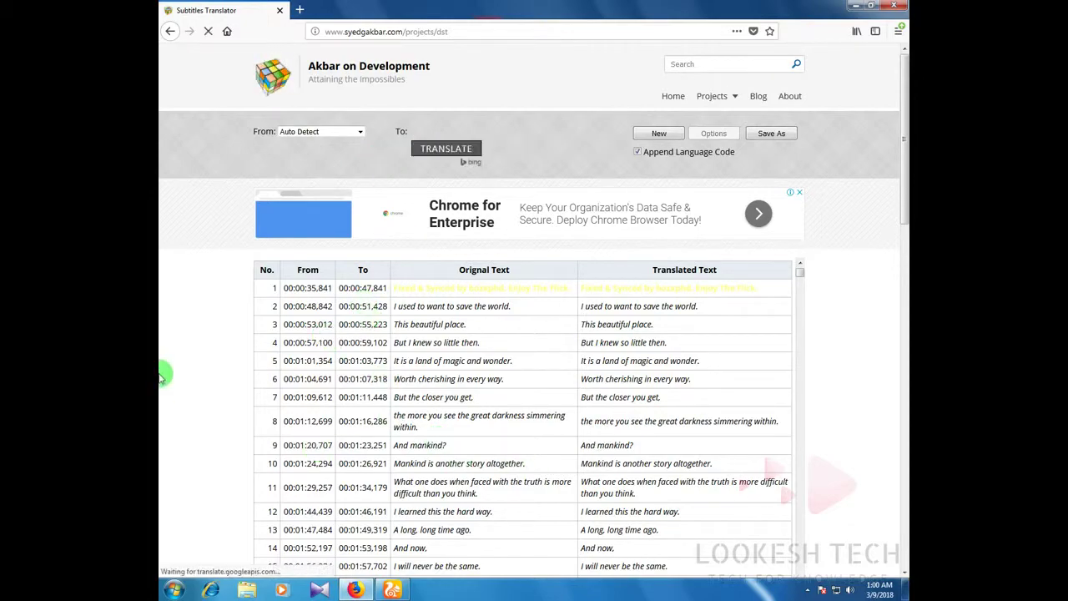
scroll(161, 375, "down", 10)
scroll(162, 371, "up", 3)
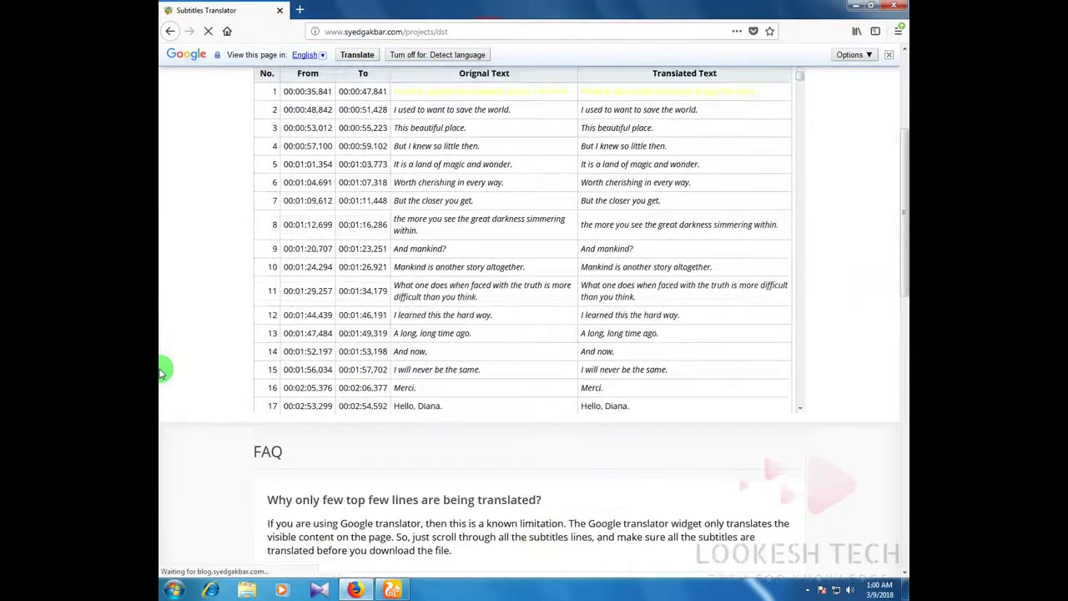
scroll(163, 371, "up", 4)
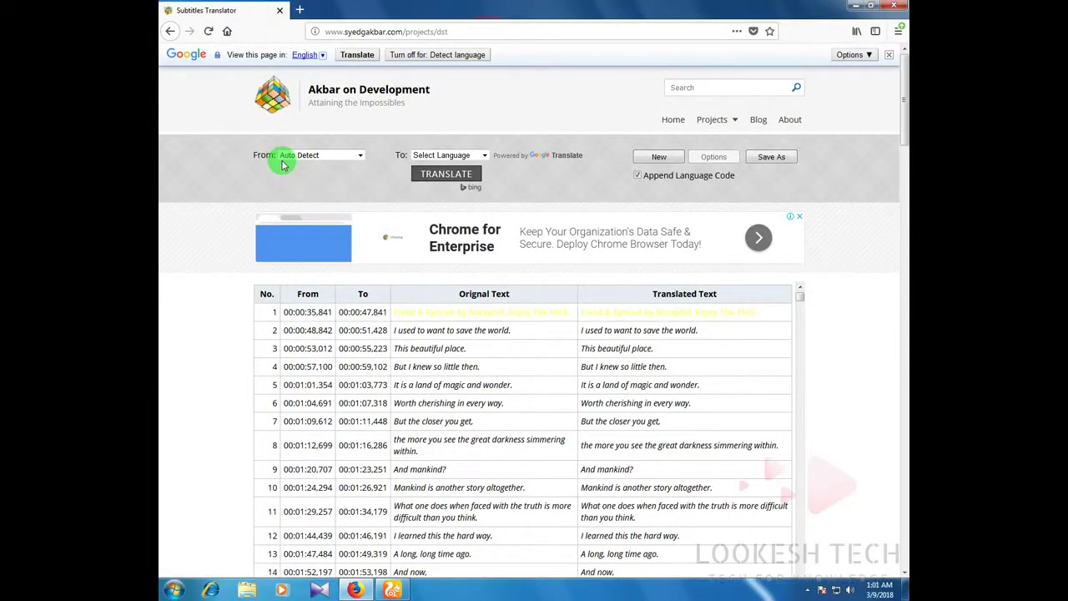
left_click(485, 158)
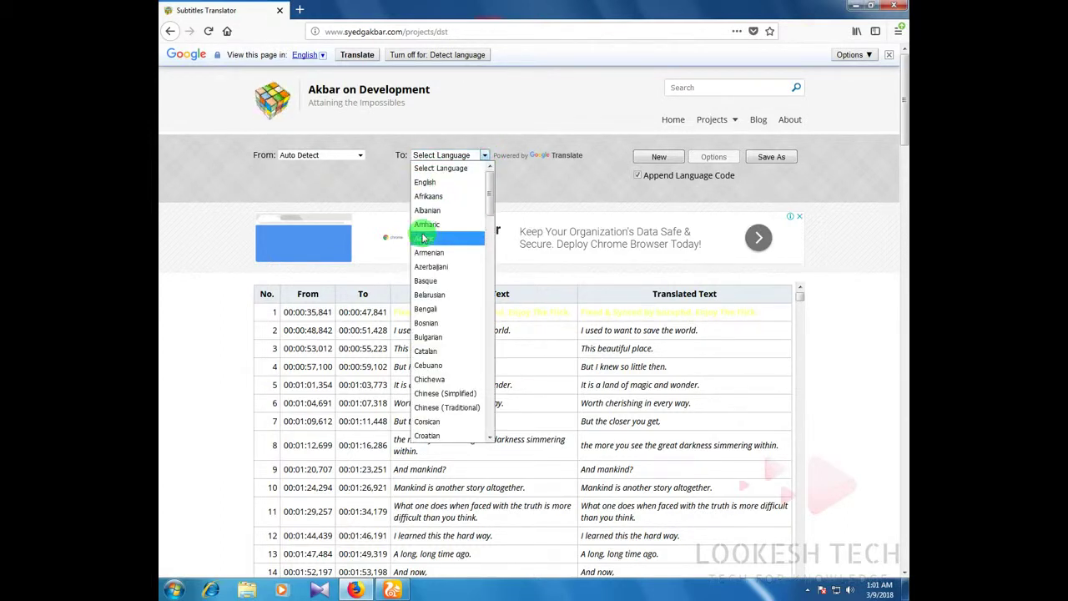
scroll(448, 364, "down", 1)
scroll(448, 365, "up", 1)
scroll(448, 364, "down", 9)
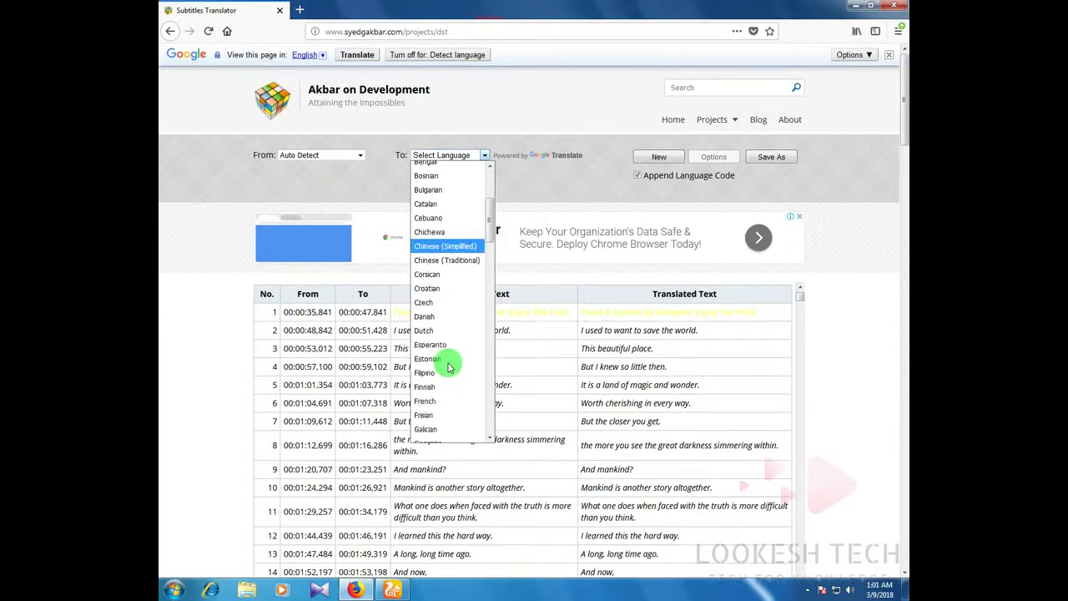
scroll(448, 366, "down", 13)
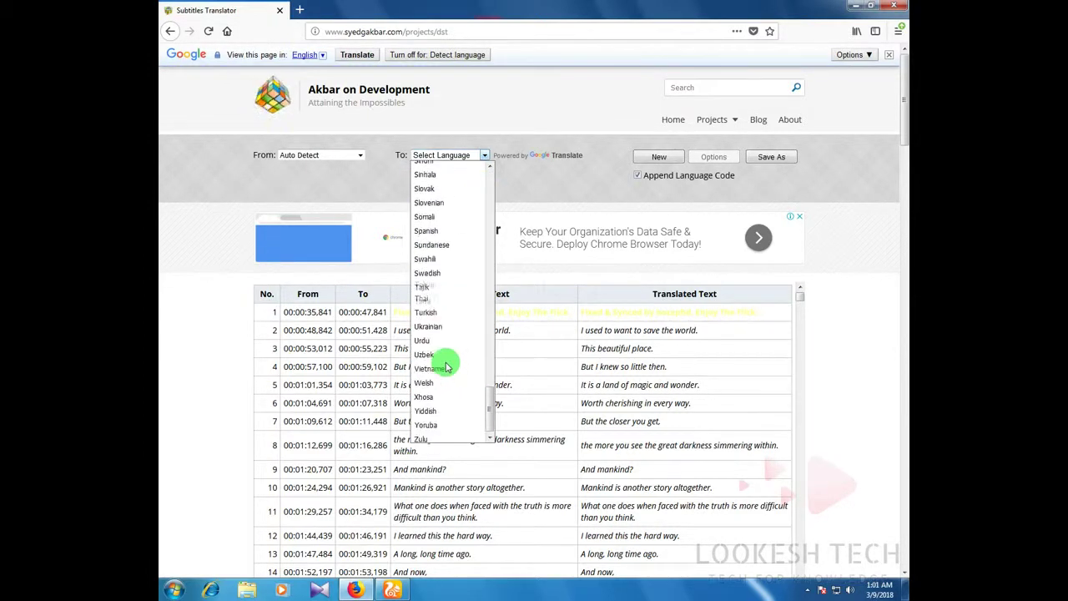
scroll(446, 366, "up", 5)
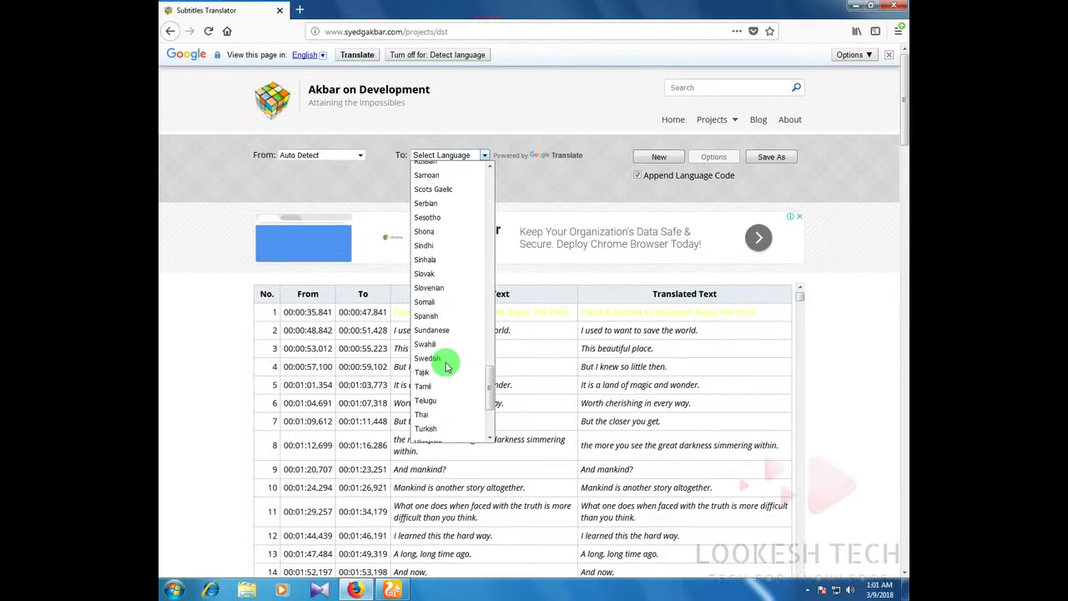
scroll(446, 367, "up", 4)
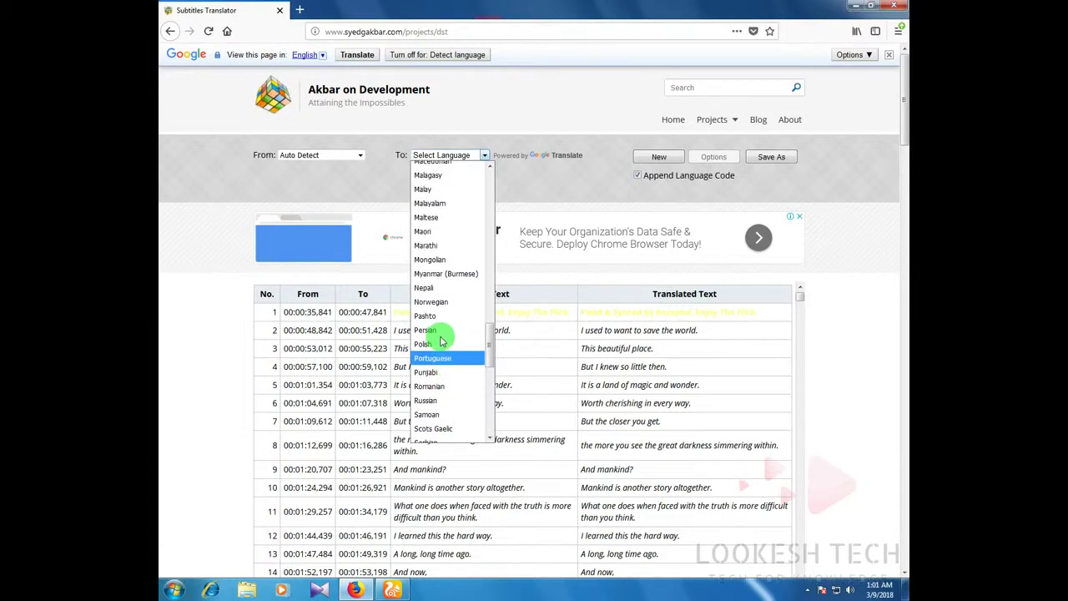
scroll(454, 333, "up", 3)
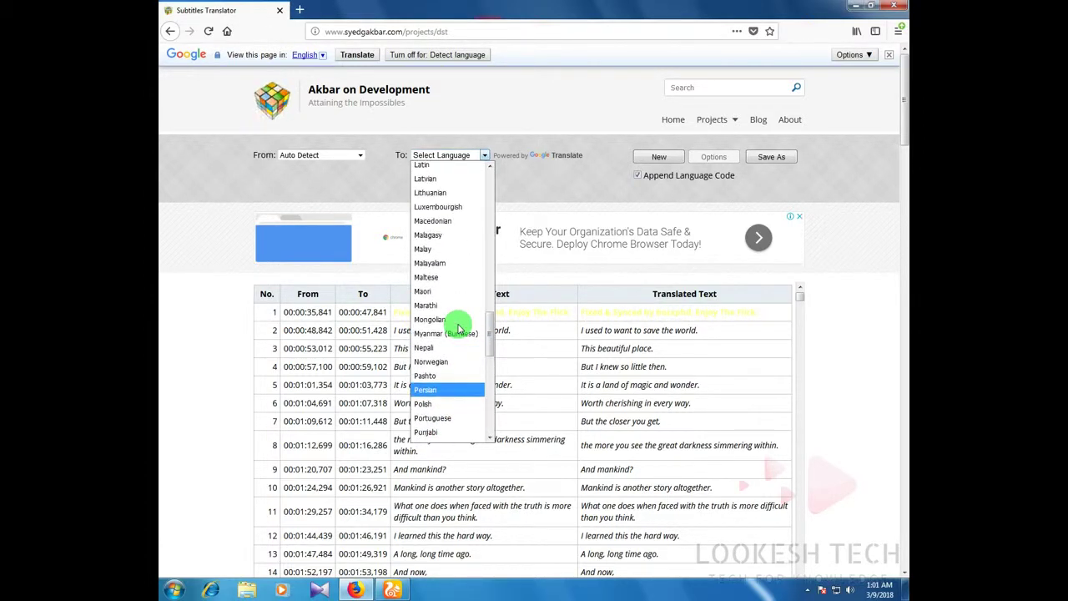
scroll(457, 328, "up", 2)
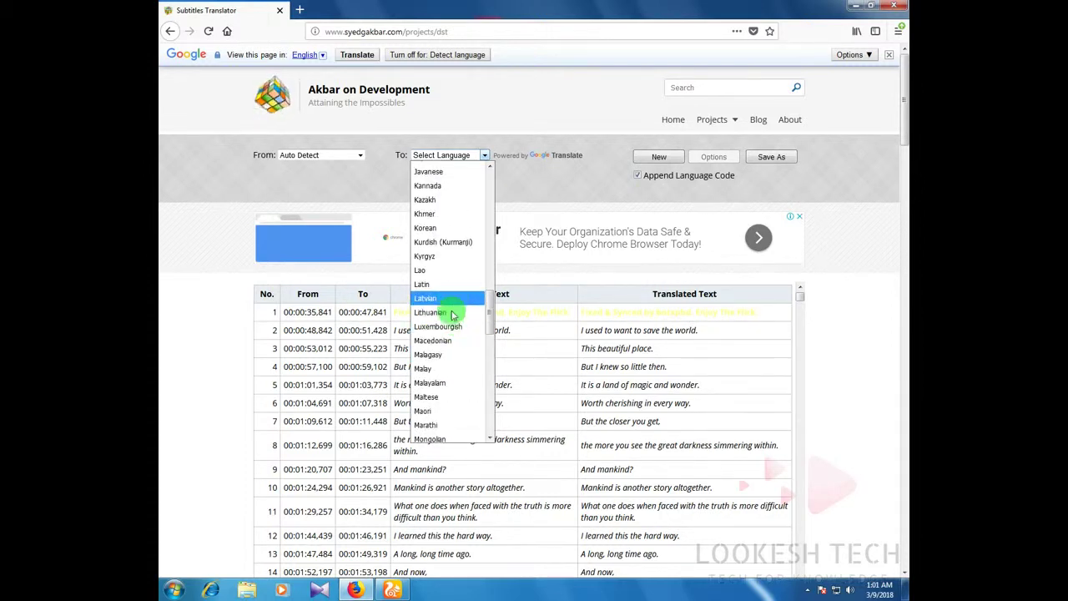
scroll(450, 354, "up", 4)
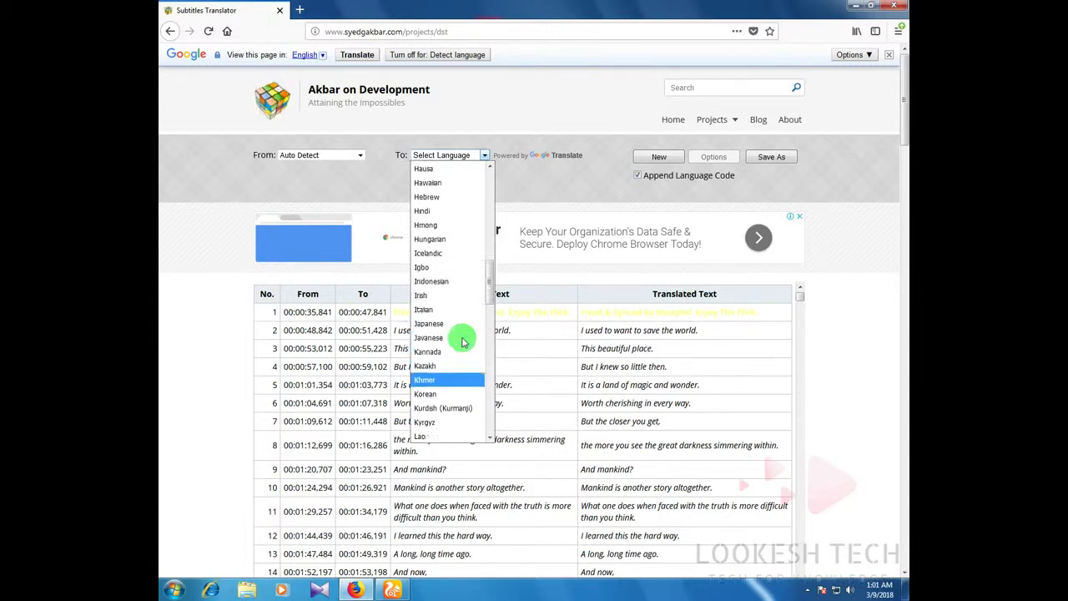
scroll(461, 338, "up", 2)
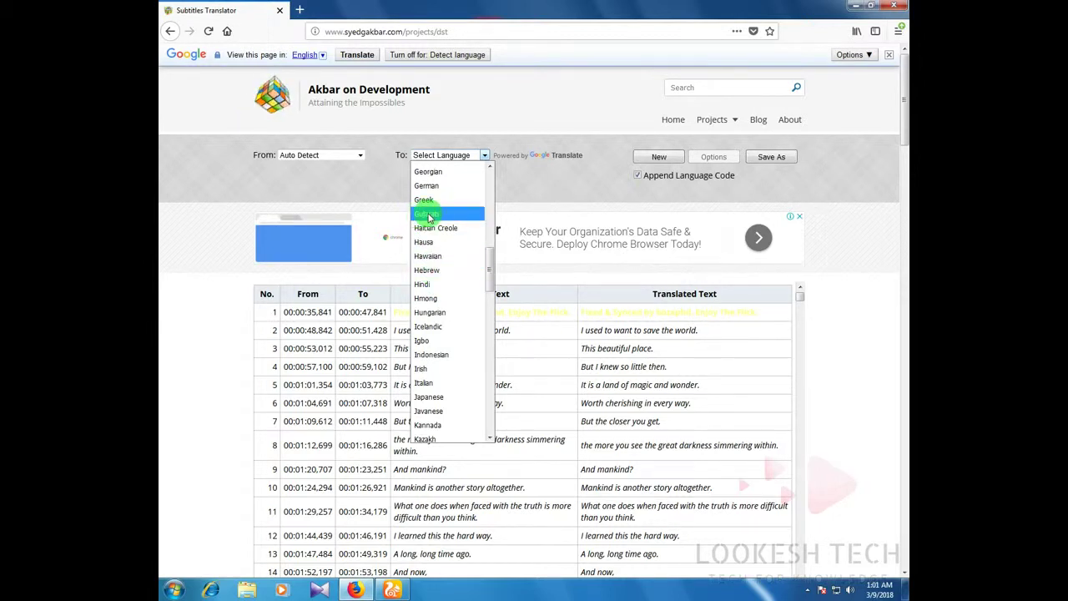
left_click(420, 282)
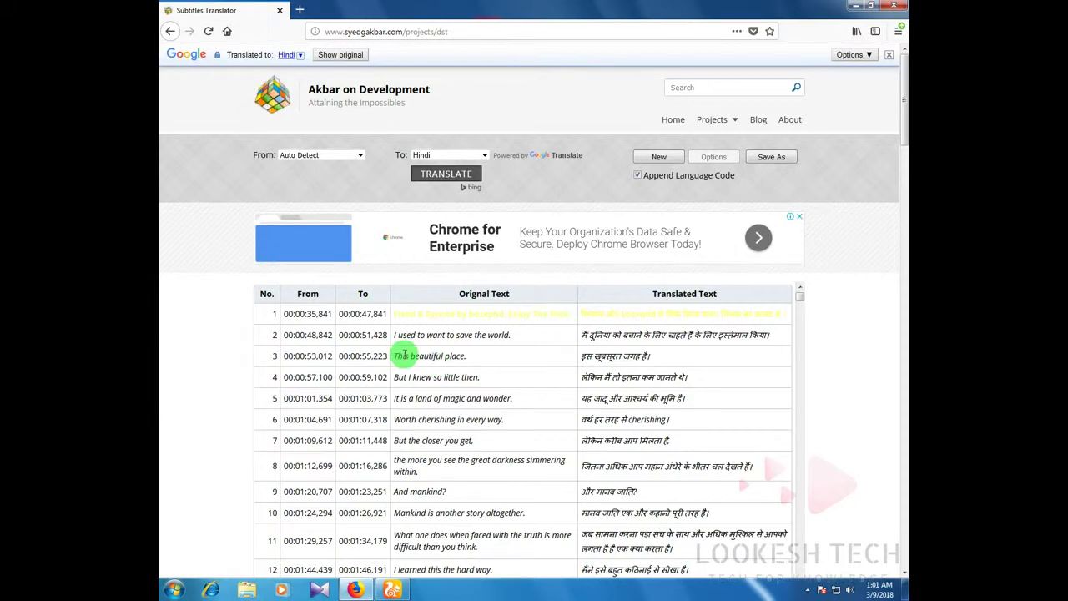
- Review the Hindi lines in the Translated Text column, then reopen the To: language list
scroll(643, 450, "down", 4)
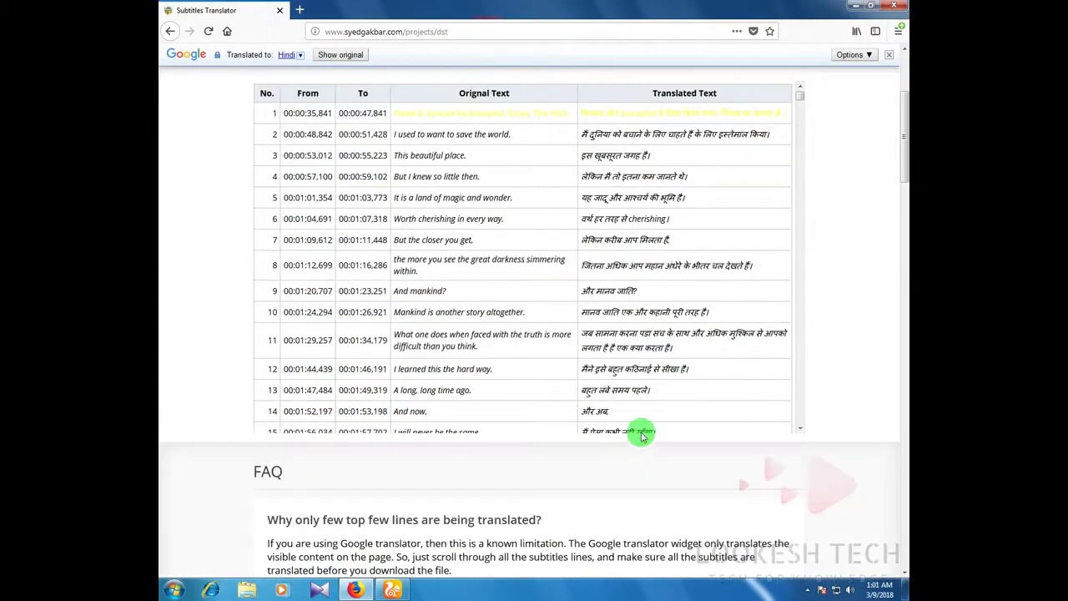
scroll(634, 333, "up", 1)
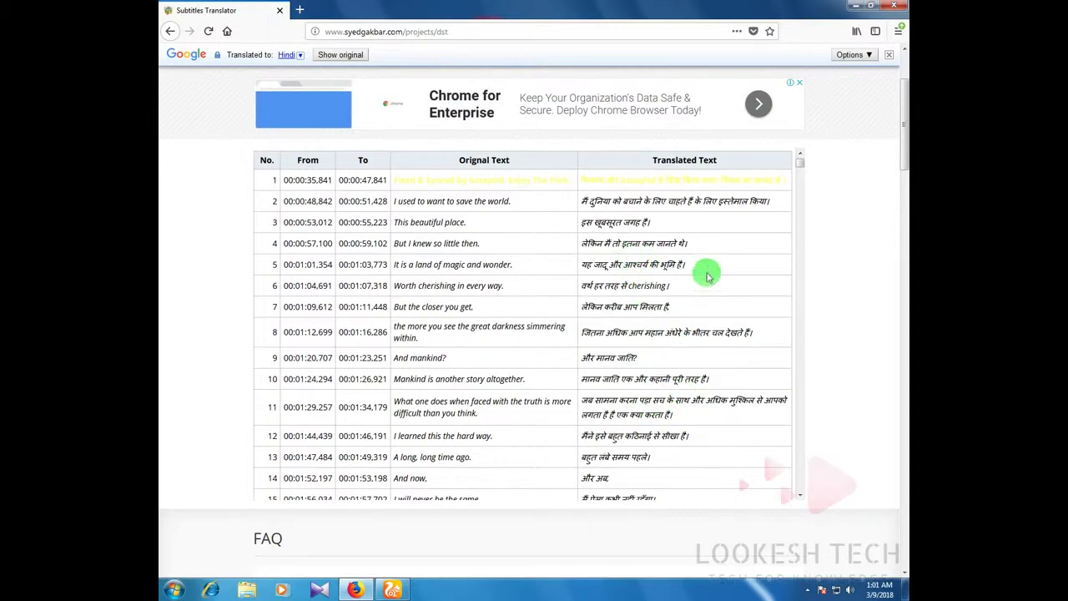
scroll(698, 300, "up", 3)
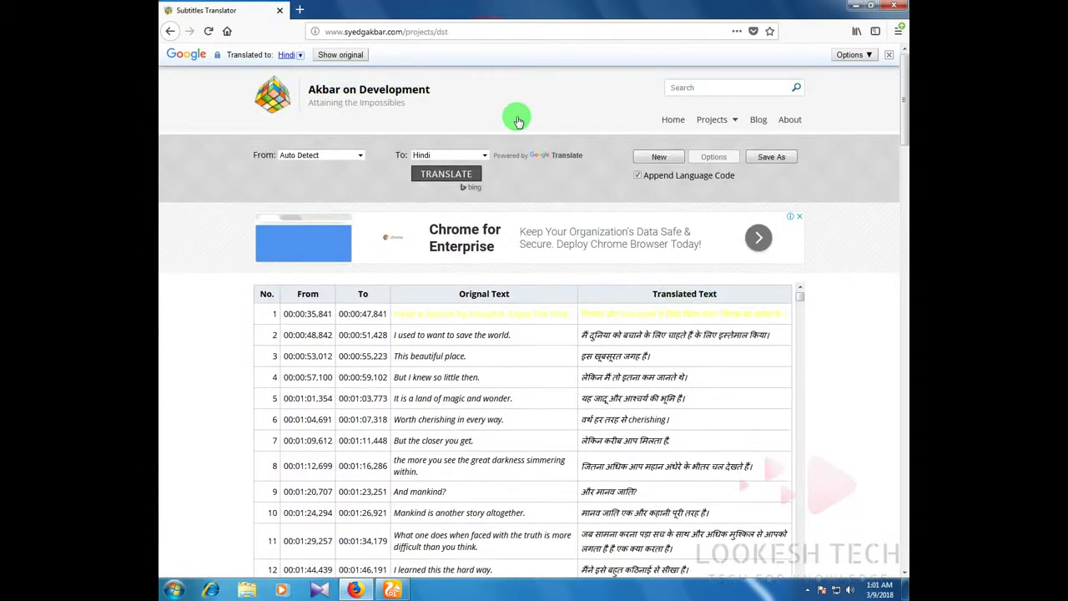
left_click(483, 157)
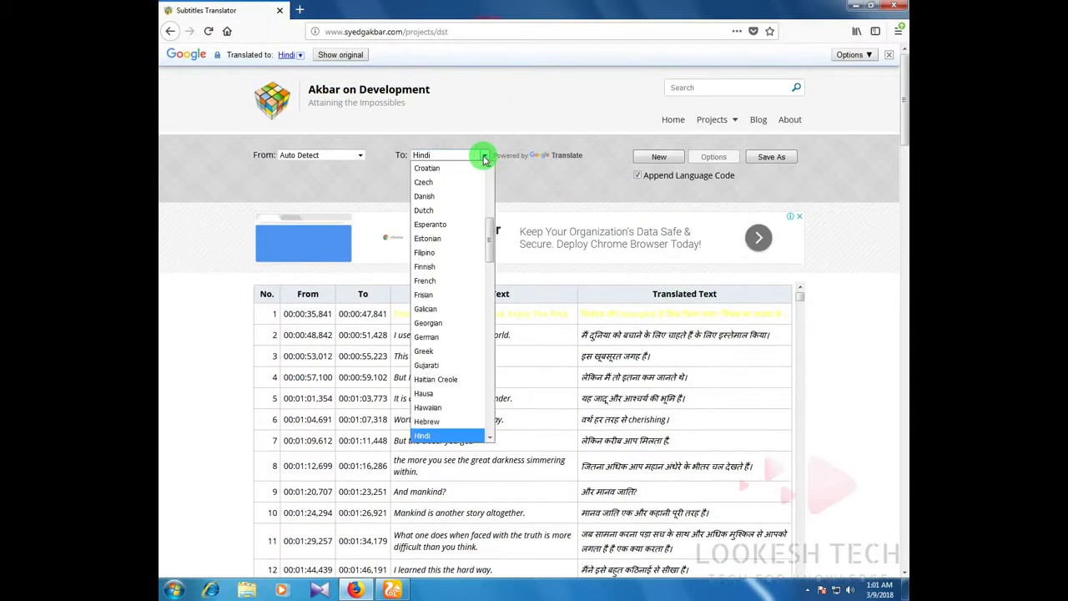
left_click(427, 281)
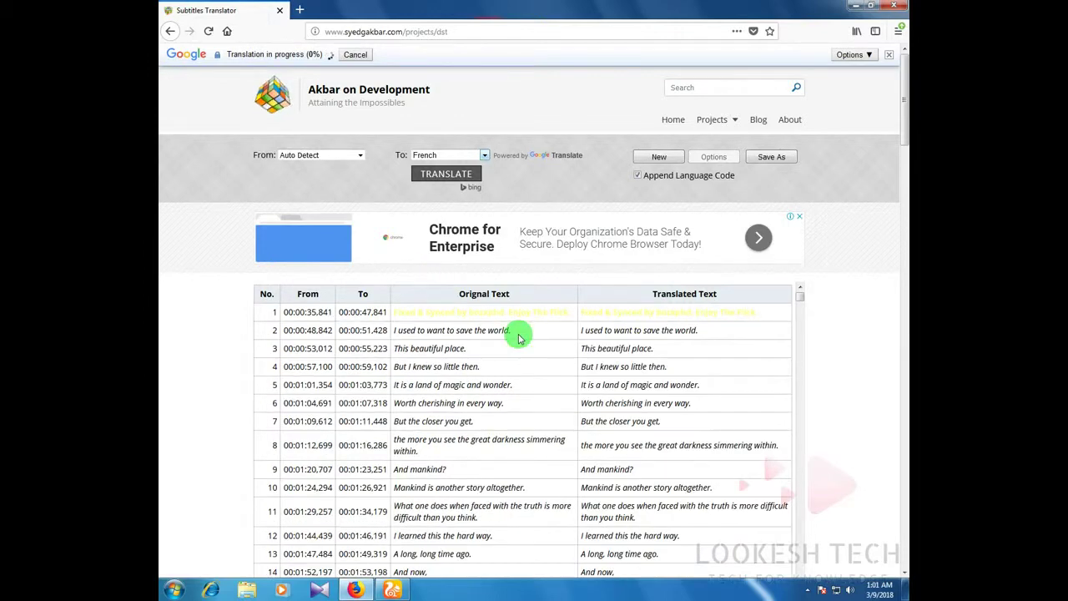
scroll(829, 360, "down", 1)
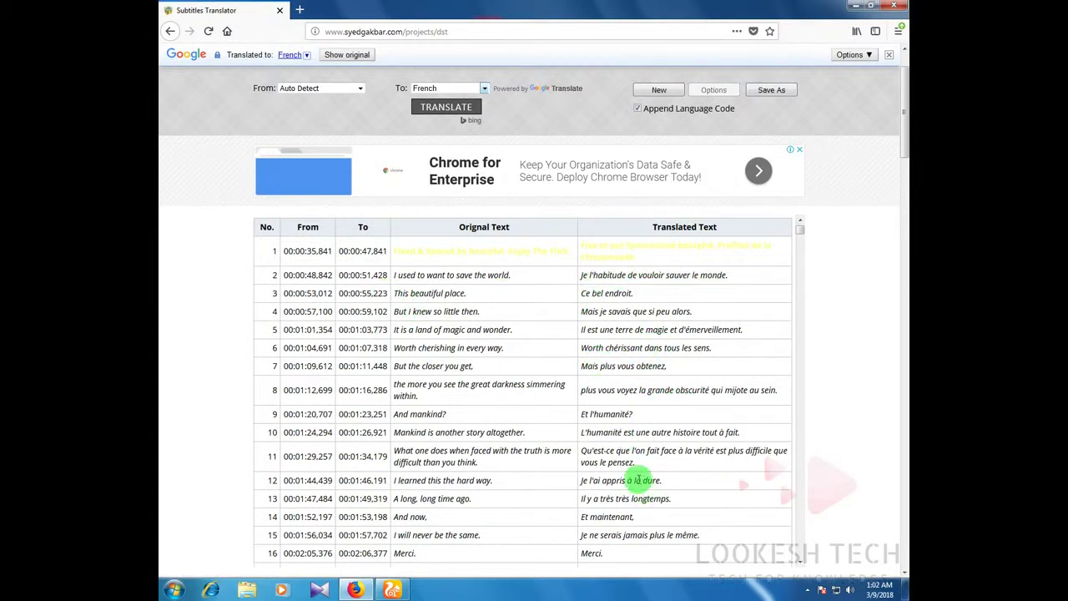
scroll(638, 296, "down", 5)
scroll(638, 301, "down", 17)
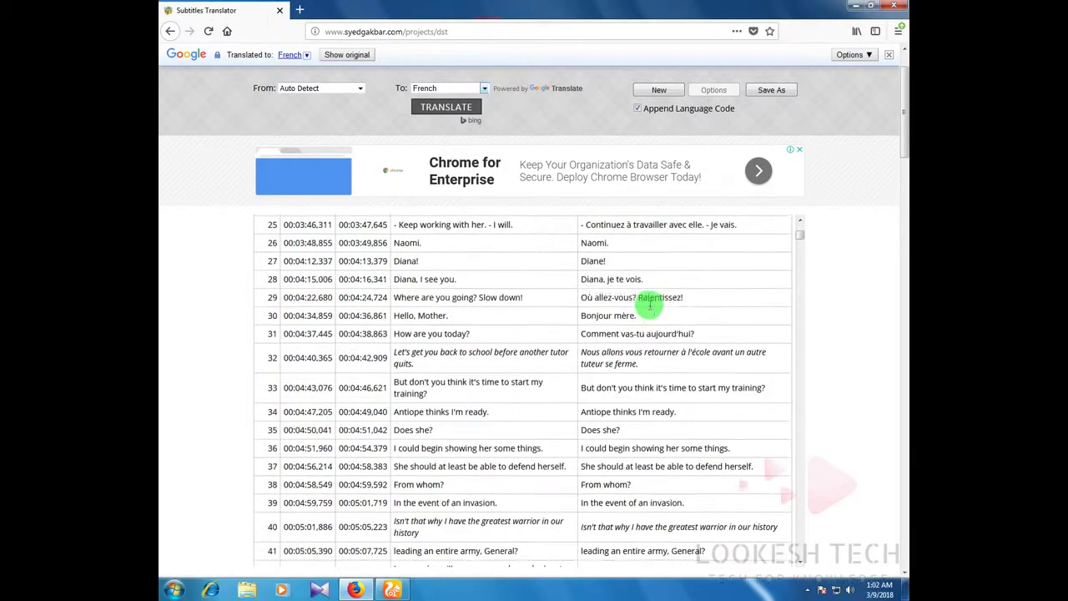
scroll(638, 316, "down", 5)
scroll(638, 317, "up", 20)
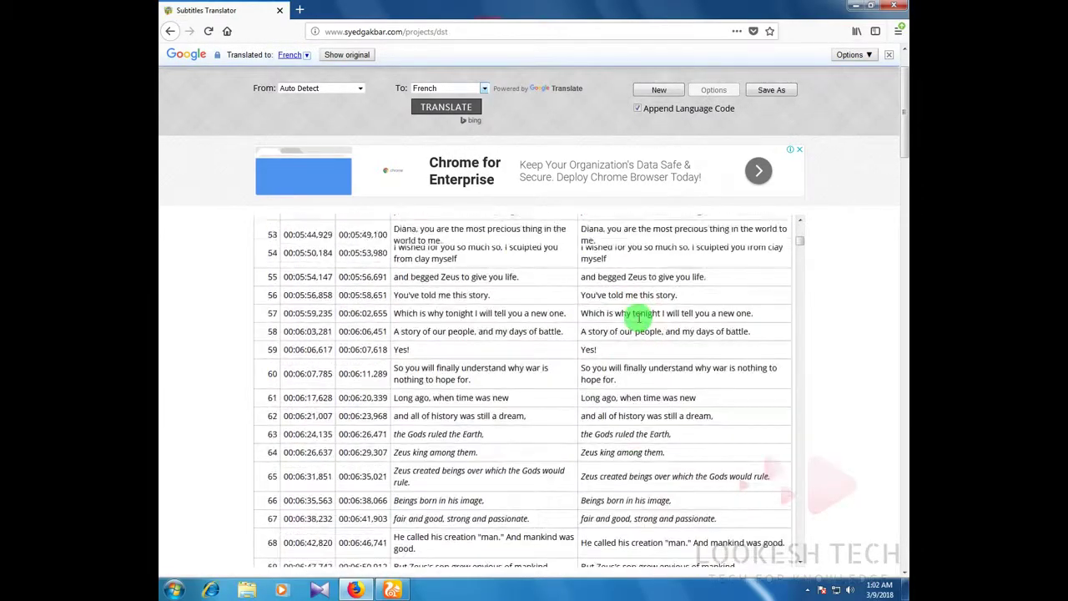
scroll(638, 317, "up", 2)
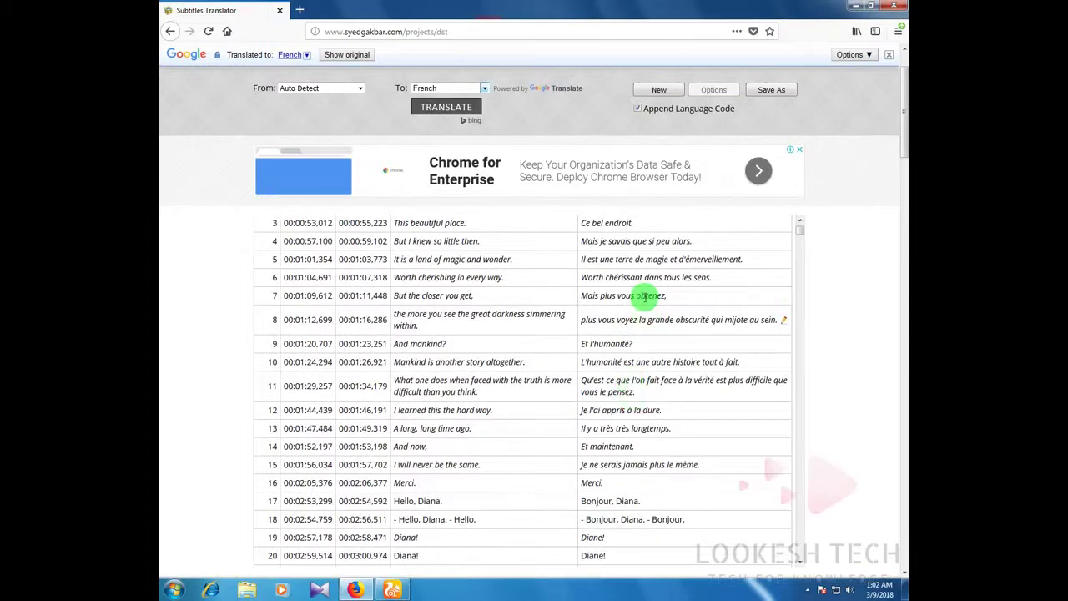
scroll(636, 295, "up", 2)
scroll(662, 348, "up", 2)
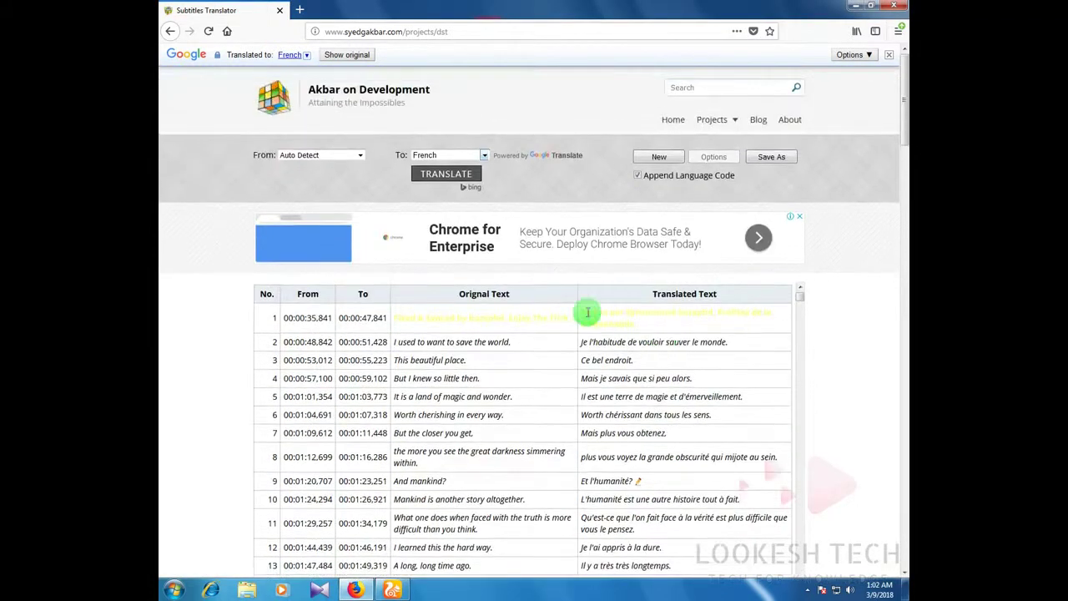
left_click(482, 159)
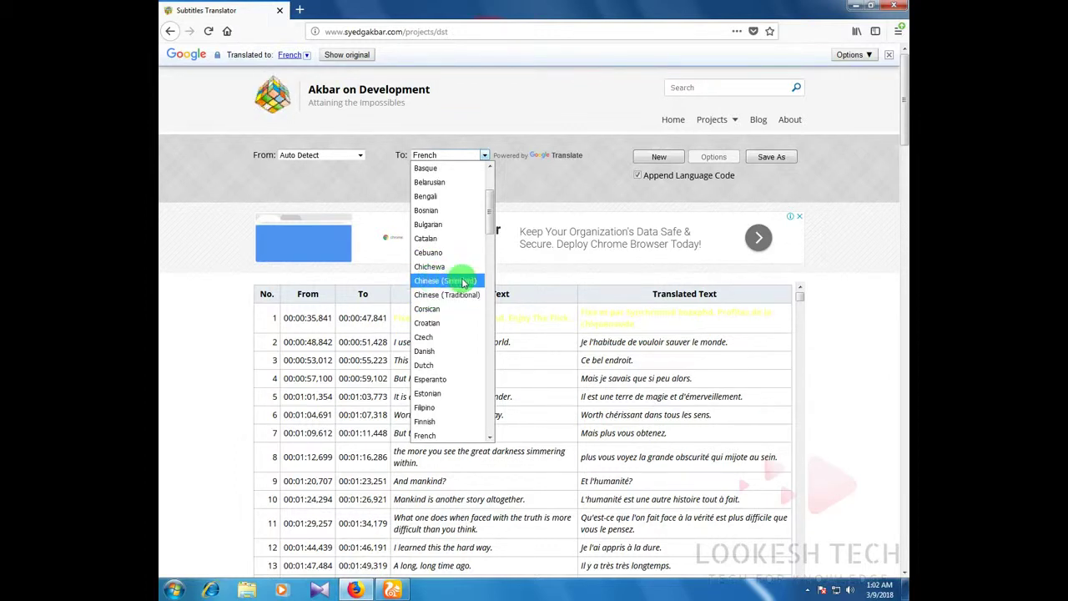
- Close the language list, review the Chinese (Traditional) output, and reopen the To: list
key("Escape")
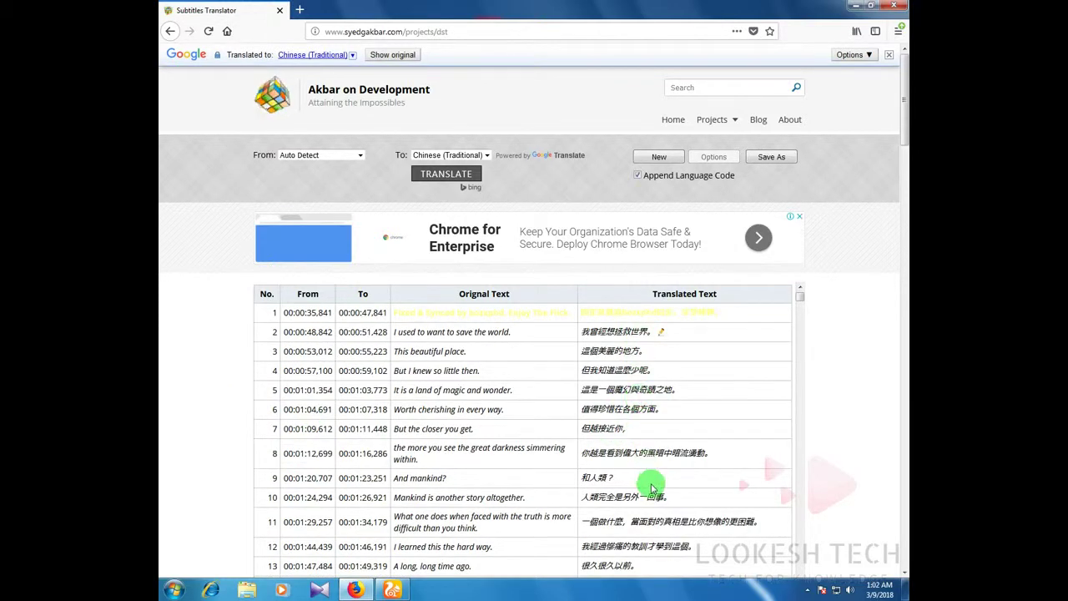
scroll(650, 484, "down", 3)
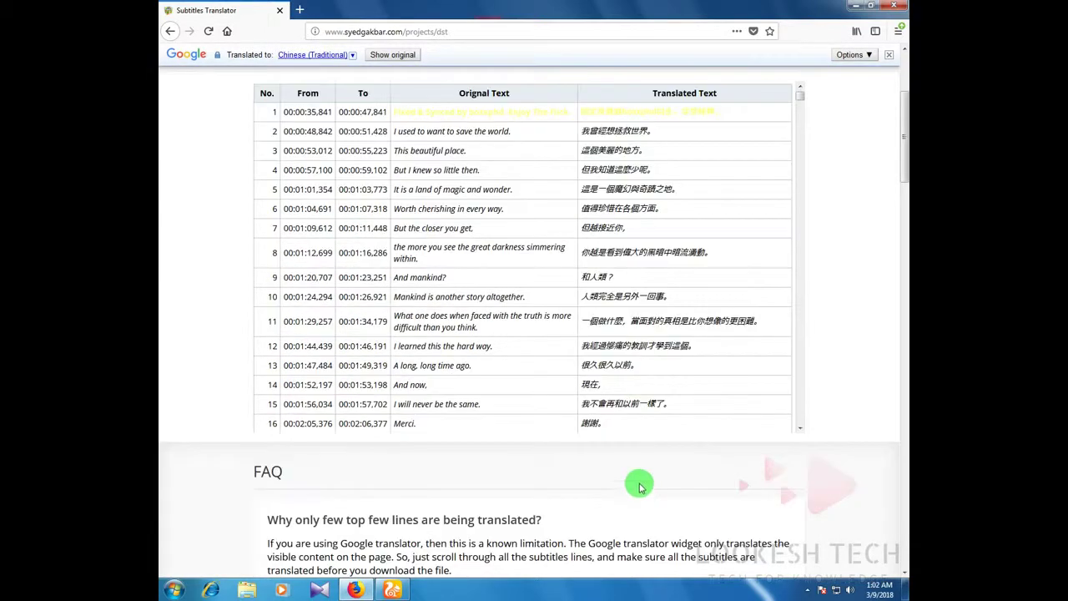
scroll(645, 473, "up", 3)
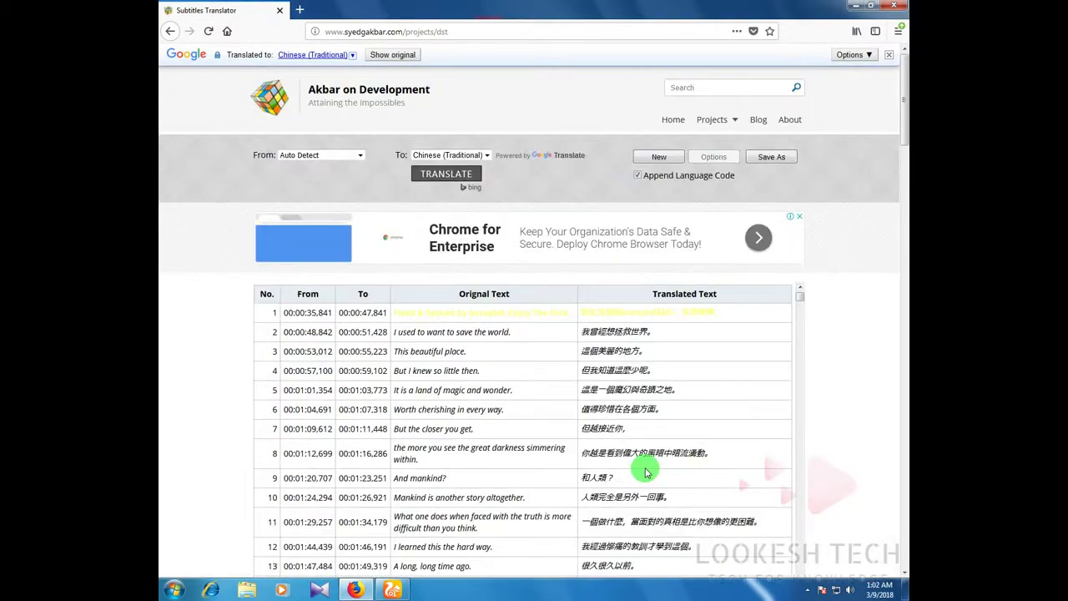
left_click(488, 157)
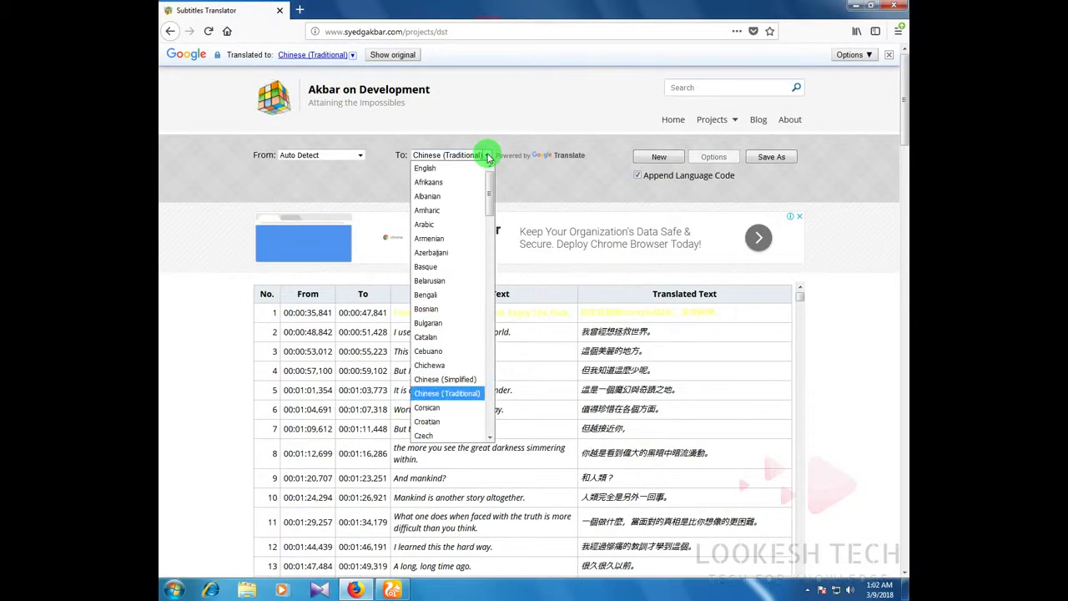
- Set the target language to Arabic and review the Arabic lines in the Translated Text column
left_click(437, 225)
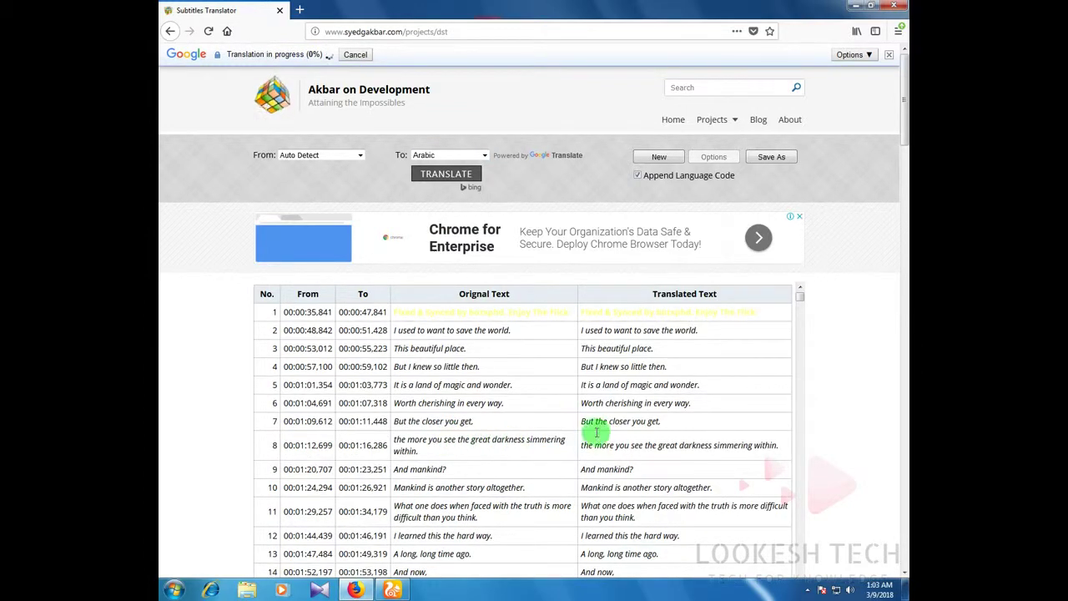
scroll(658, 367, "down", 3)
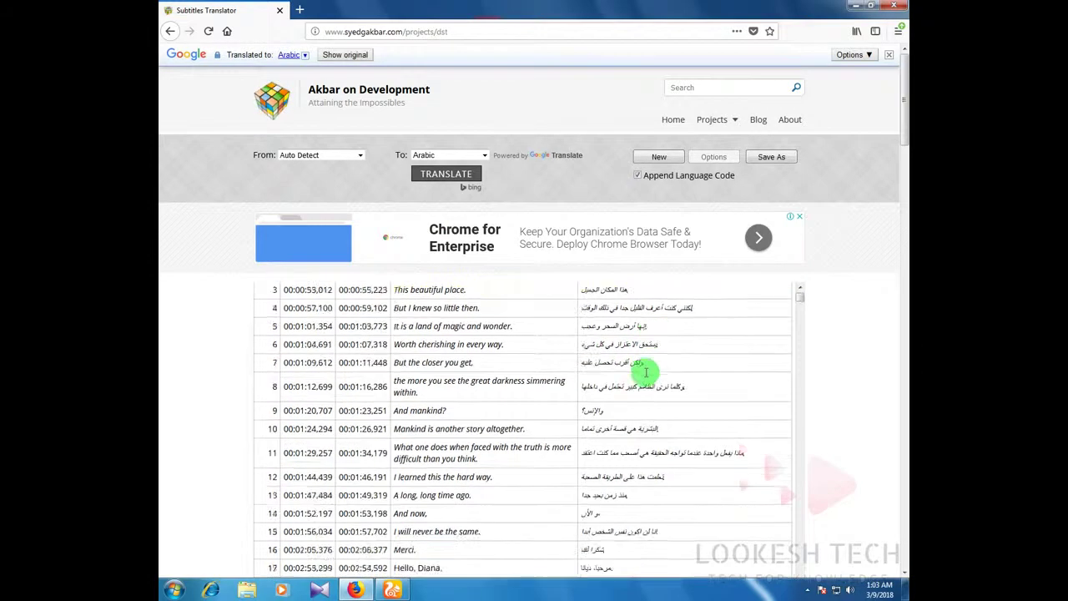
scroll(654, 370, "up", 3)
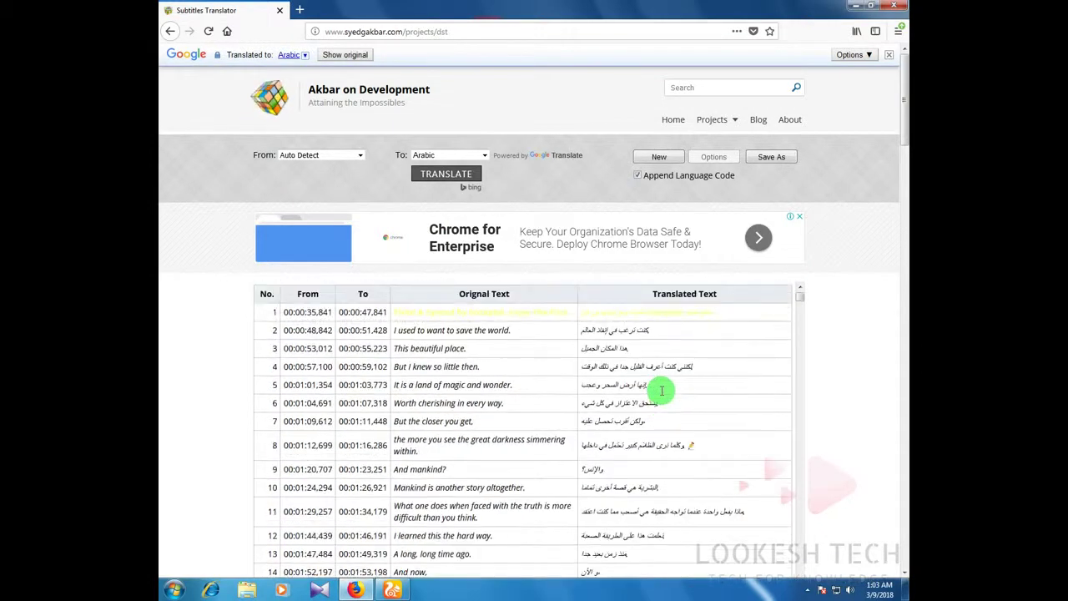
left_click(484, 157)
- Switch the target language from Arabic to Urdu
scroll(424, 309, "down", 8)
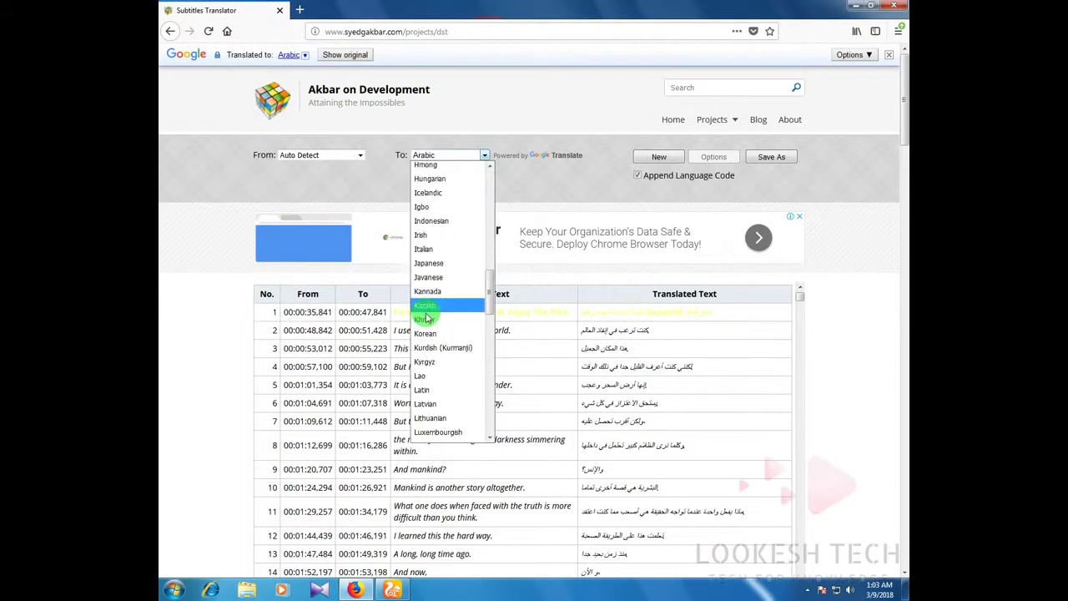
scroll(425, 315, "down", 5)
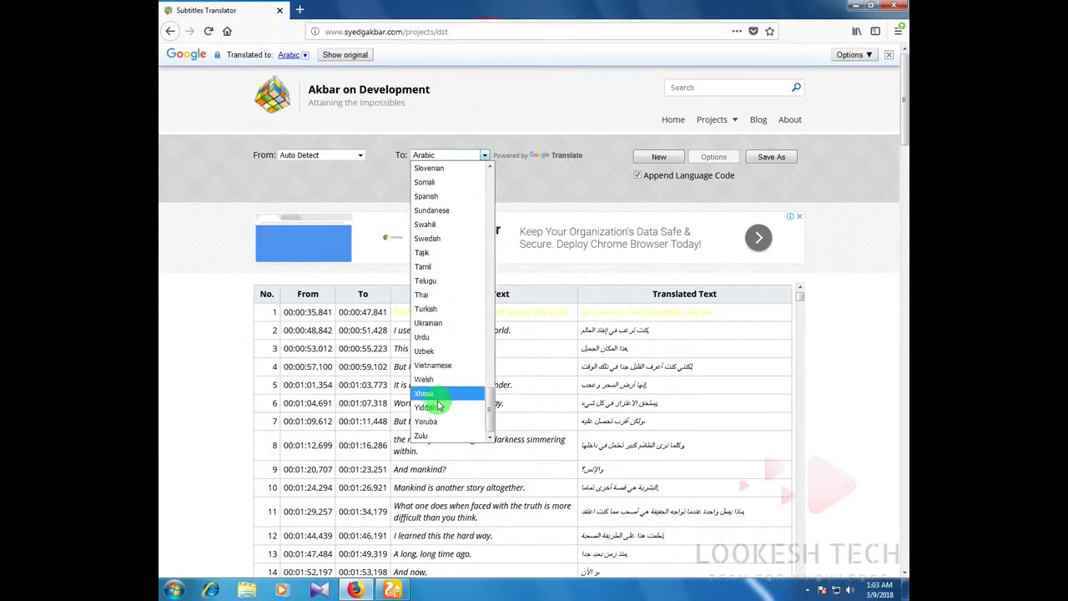
left_click(425, 337)
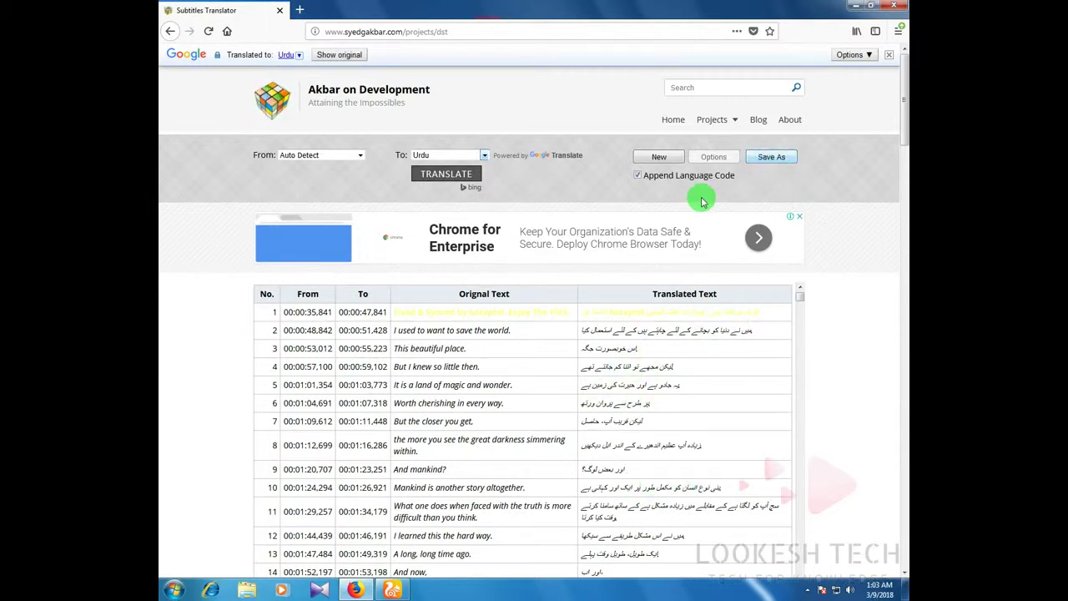
- Save Wonder.Woman.2017.BRRip.XviD.MP3-RARBG.ur.srt to disk and show it in the Downloads folder
left_click(760, 159)
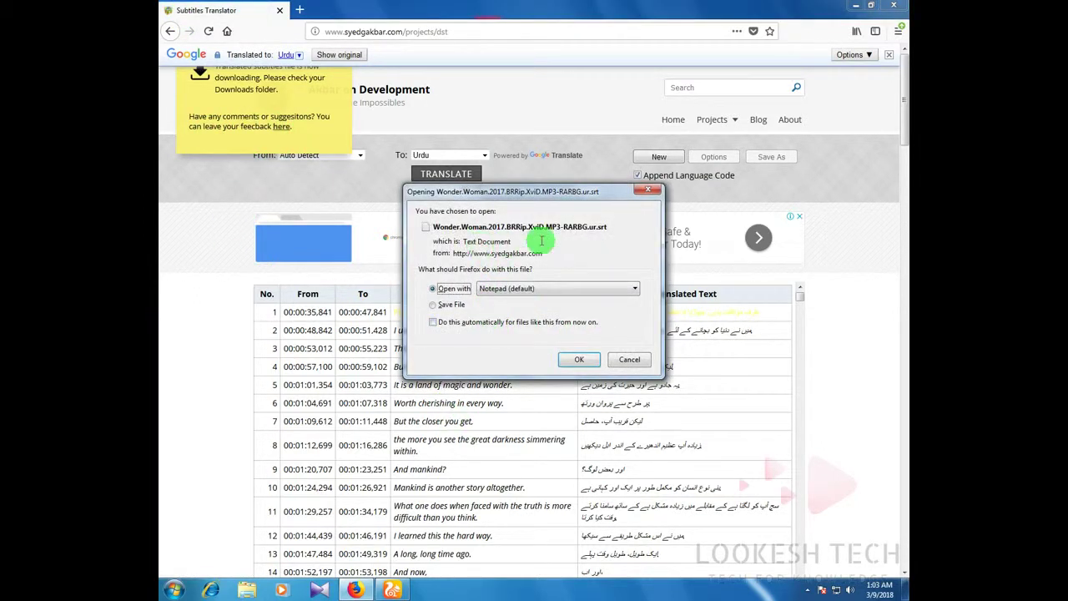
left_click(433, 305)
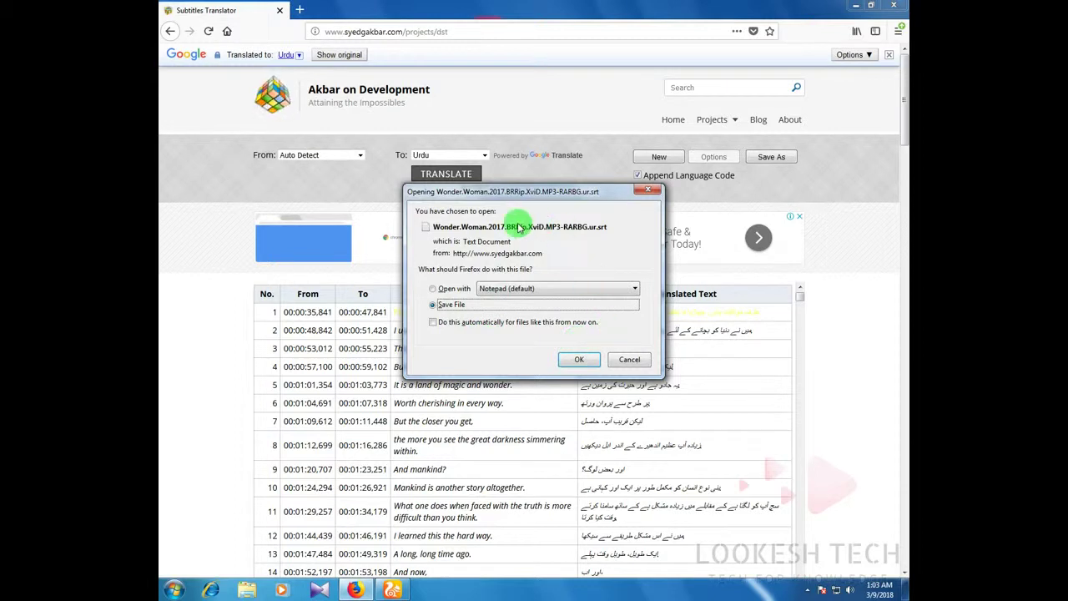
left_click(576, 360)
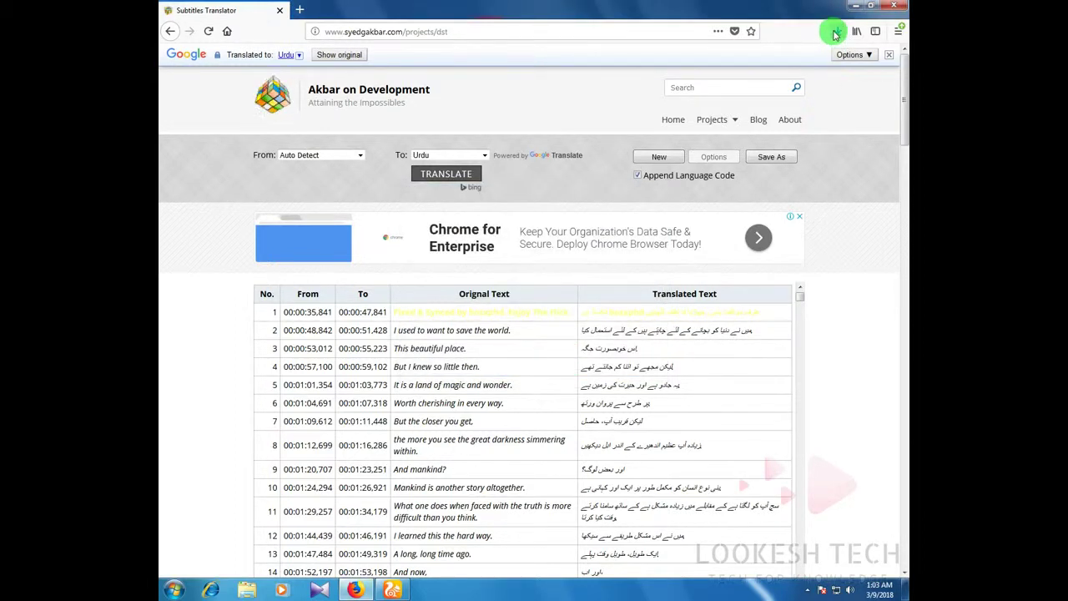
left_click(837, 32)
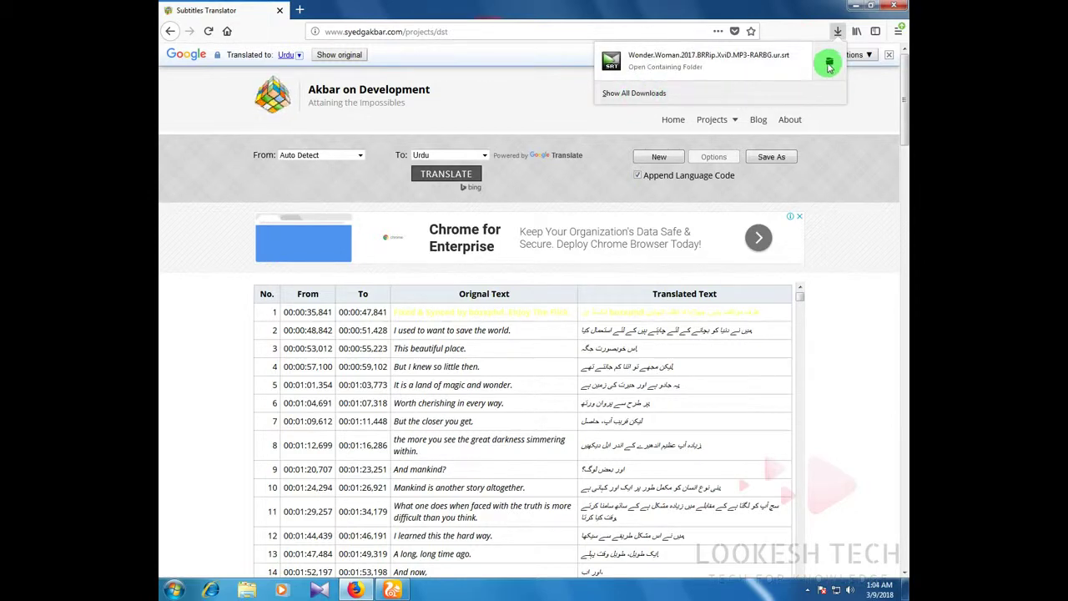
left_click(829, 65)
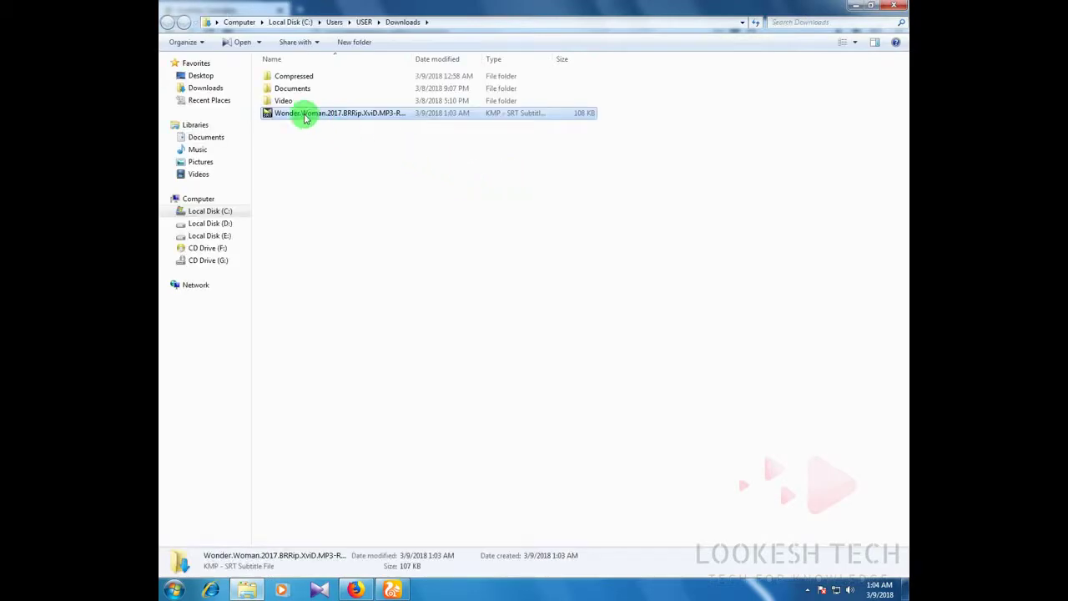
- Open the .ur.srt file in Notepad with 'Always use the selected program' unchecked
left_click(315, 111)
left_click(334, 113)
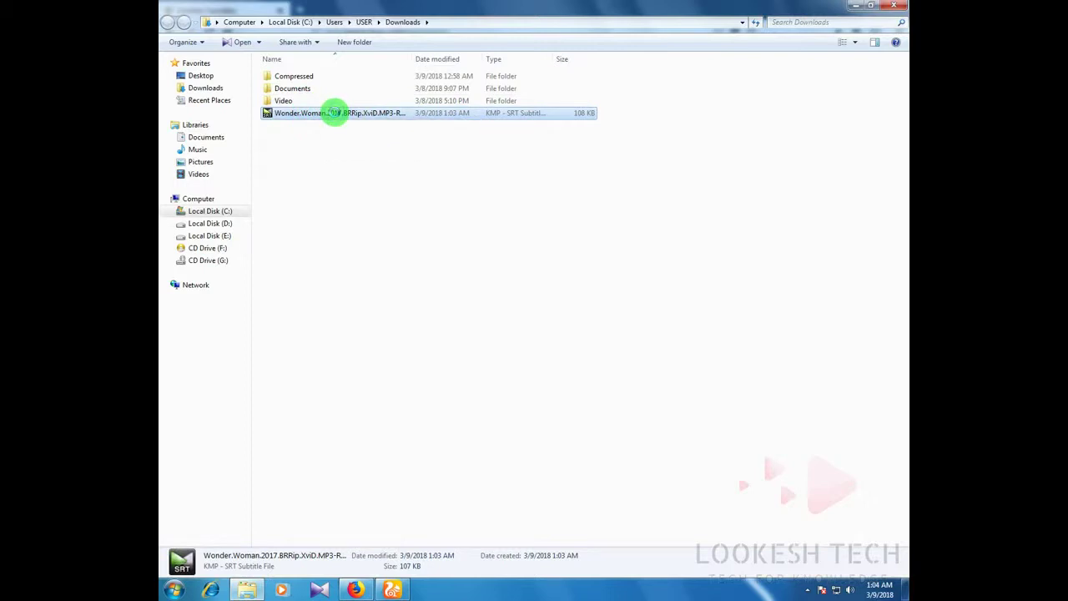
right_click(336, 116)
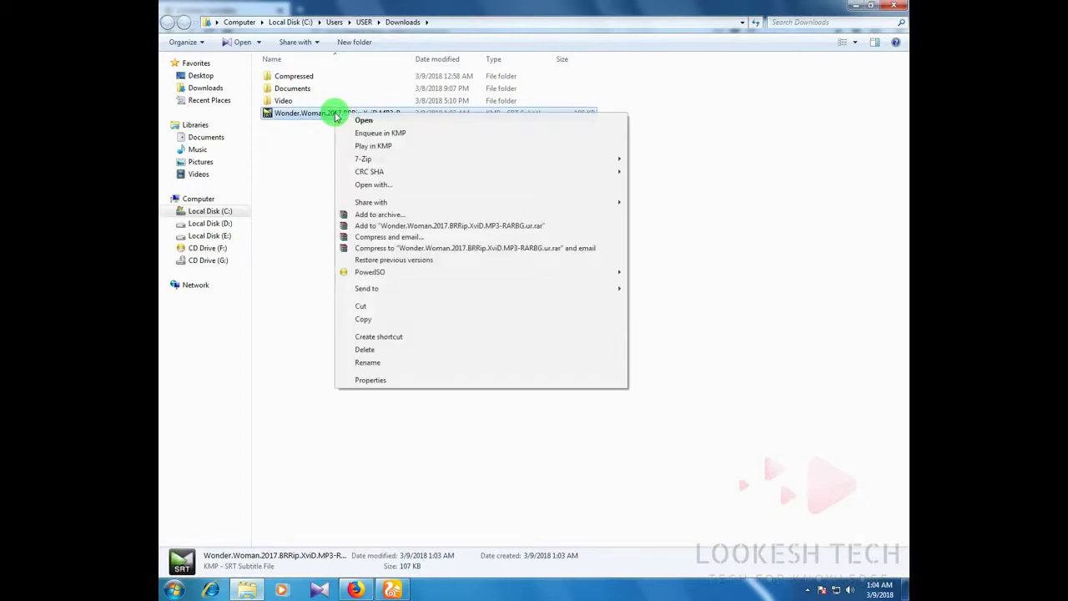
left_click(421, 185)
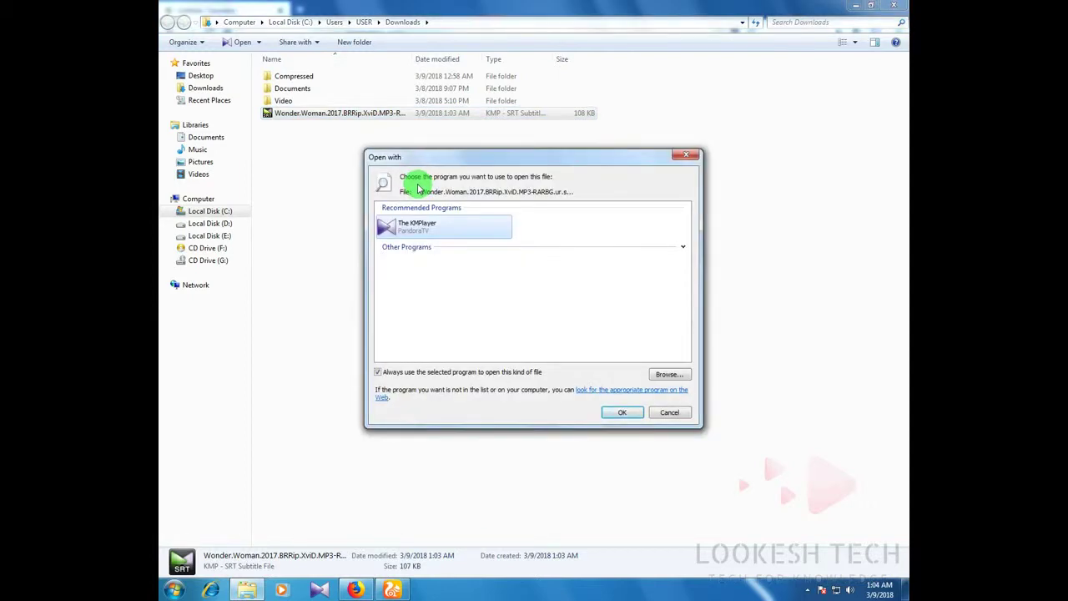
left_click(379, 372)
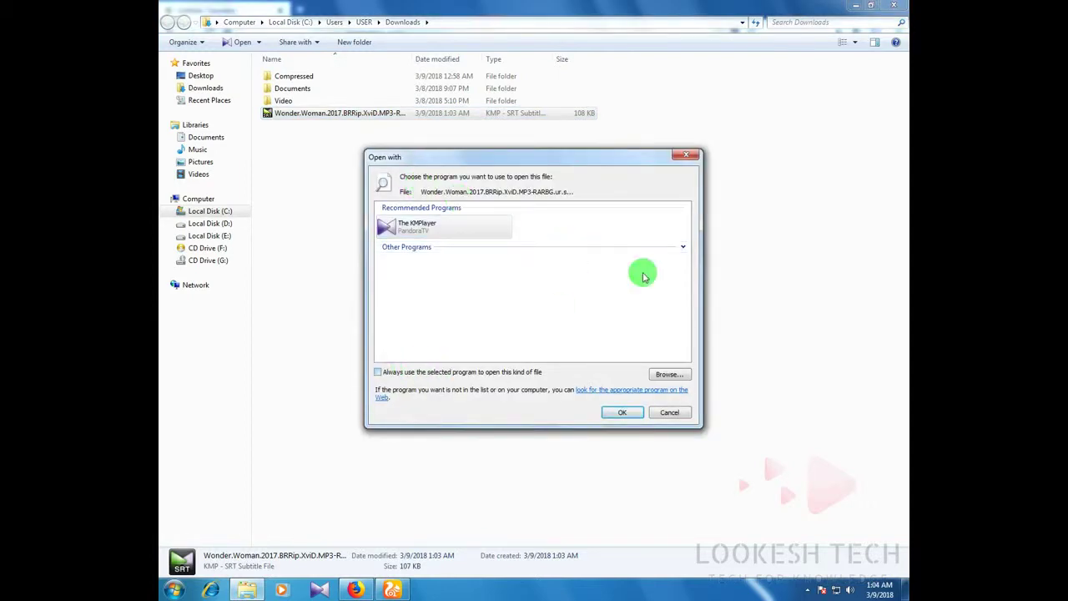
left_click(682, 246)
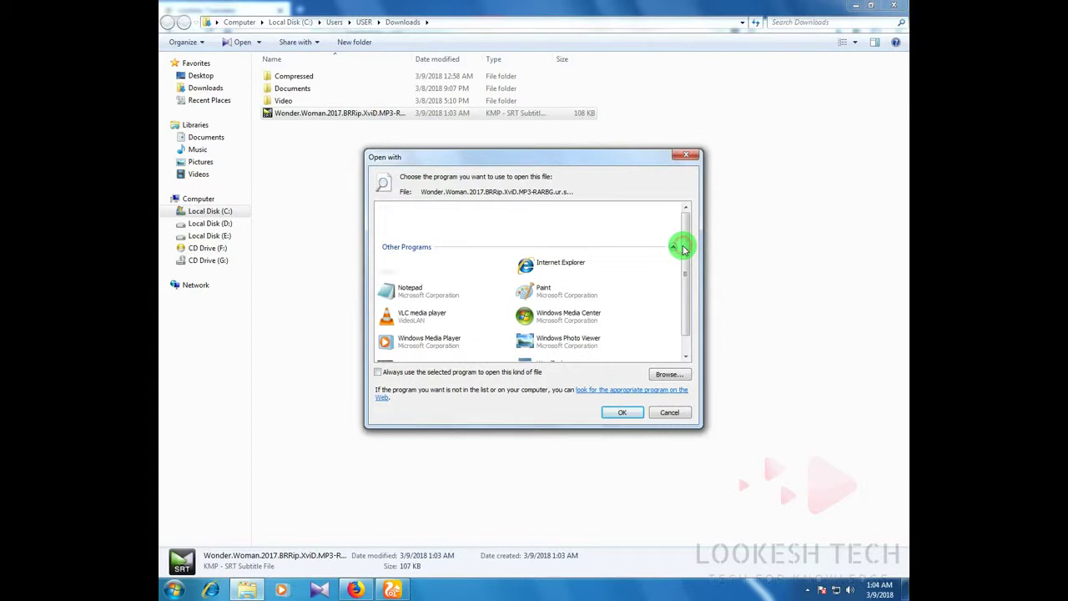
left_click(409, 291)
left_click(621, 413)
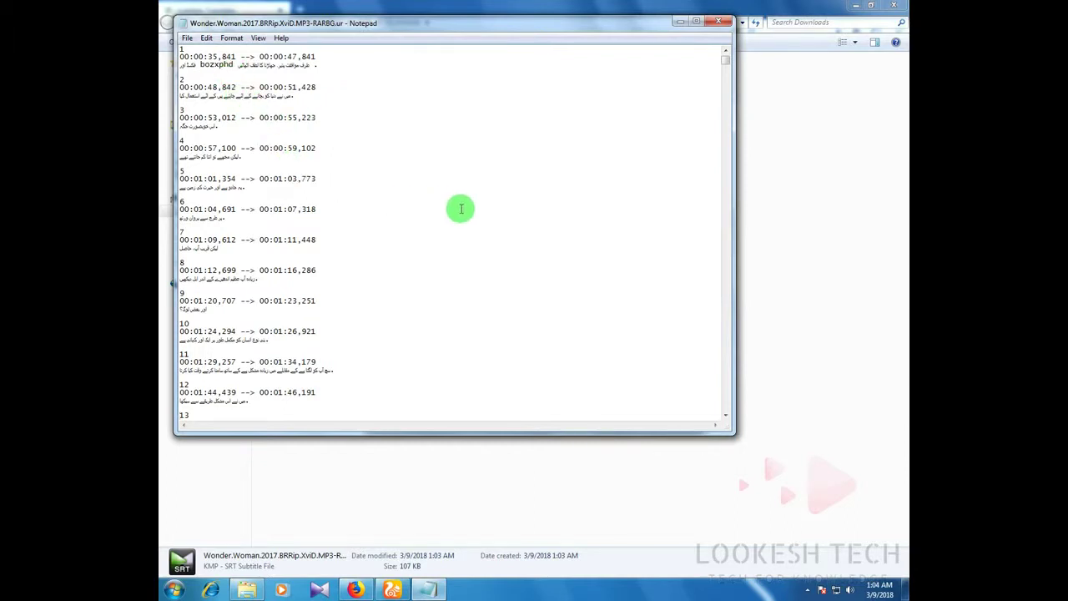
- Scroll through the Urdu subtitle lines, then close Notepad and deselect the file
scroll(461, 208, "down", 15)
scroll(463, 208, "down", 16)
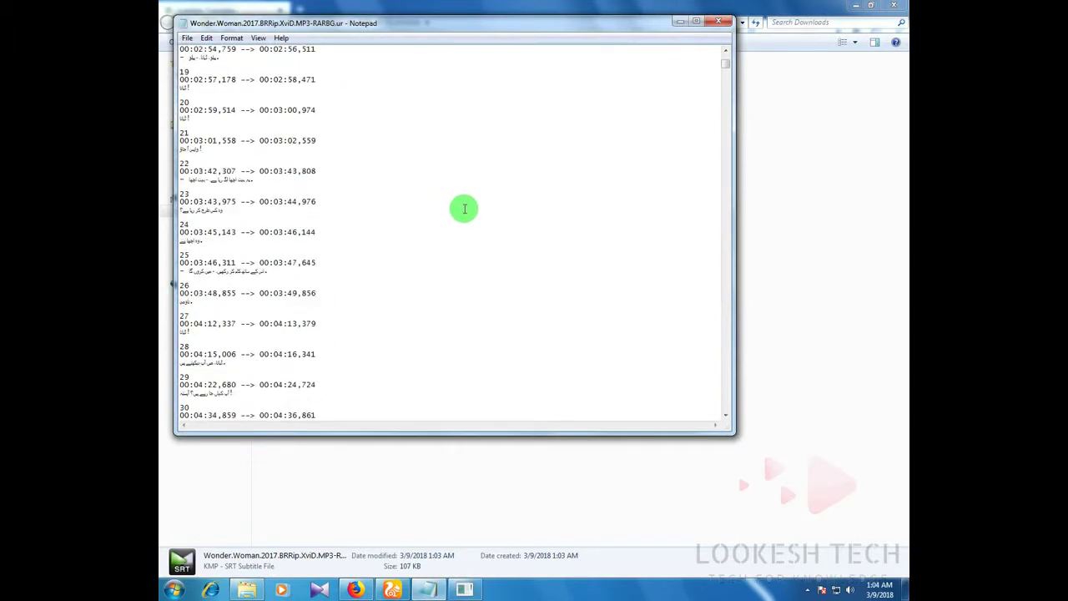
scroll(463, 209, "up", 13)
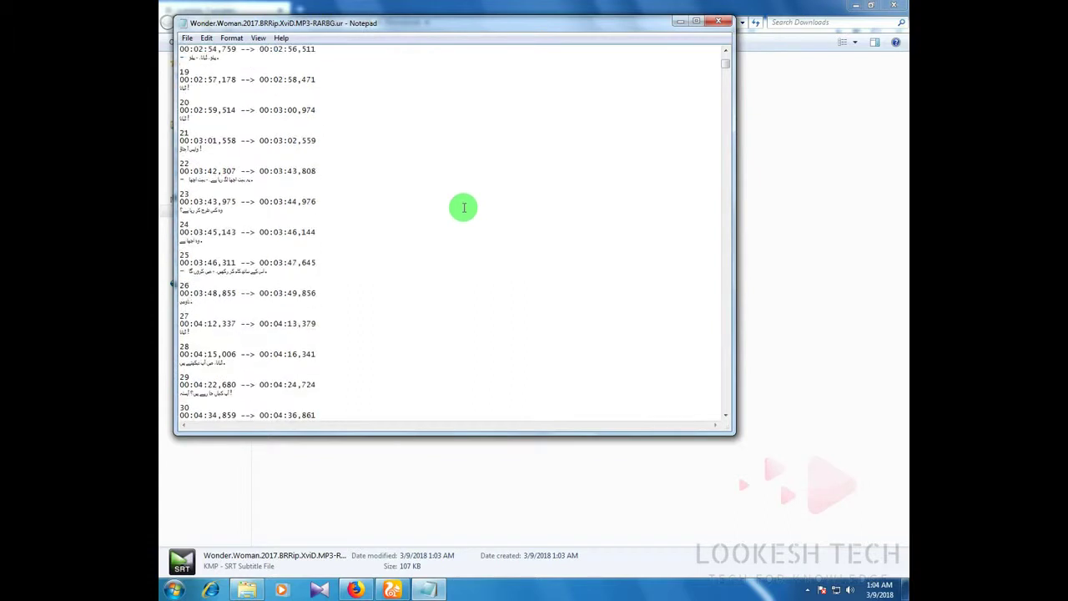
left_click(721, 27)
left_click(481, 151)
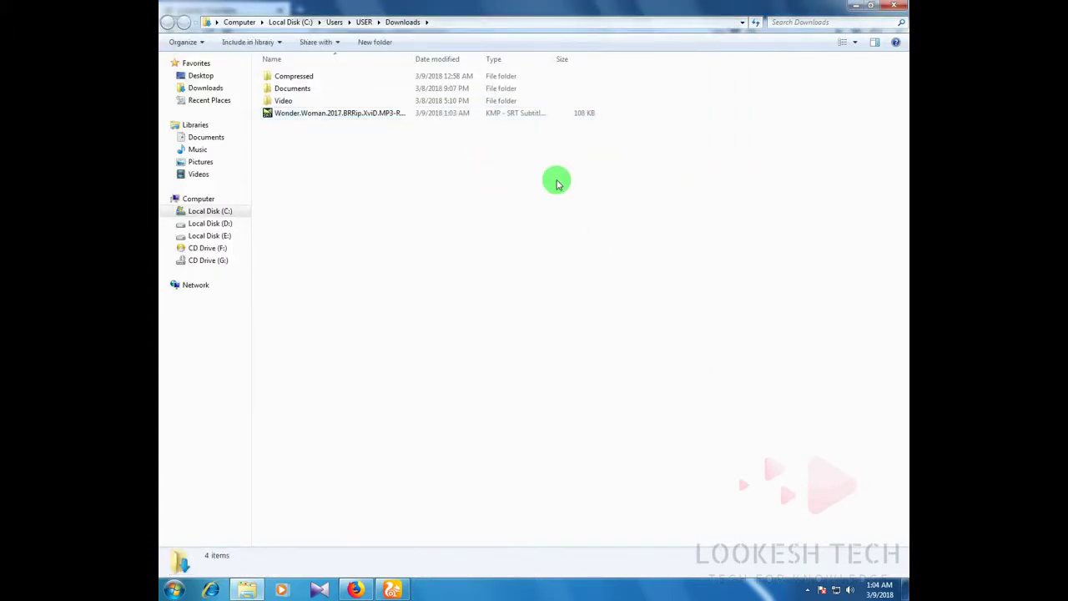